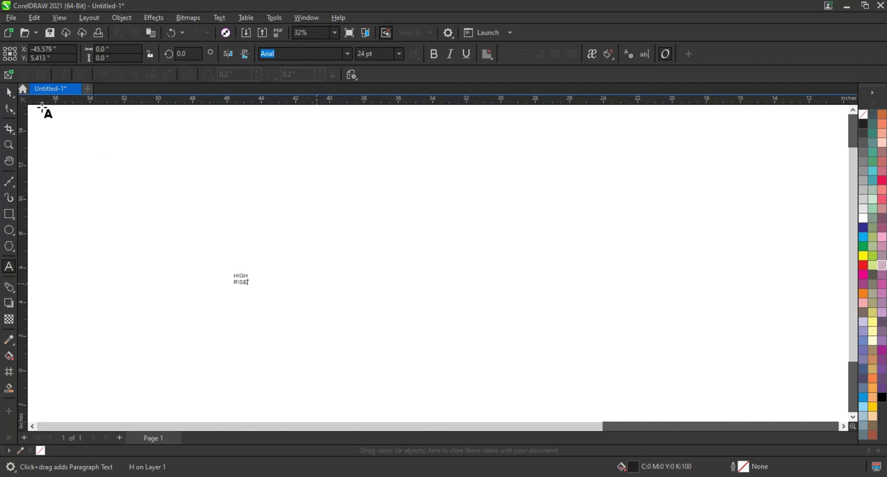
Enlarge the HIGH RISE text to about 415.9 pt and set it in Jersey M54
click(7, 93)
mouse_move(253, 272)
mouse_down()
mouse_move(317, 221)
mouse_move(431, 166)
mouse_up()
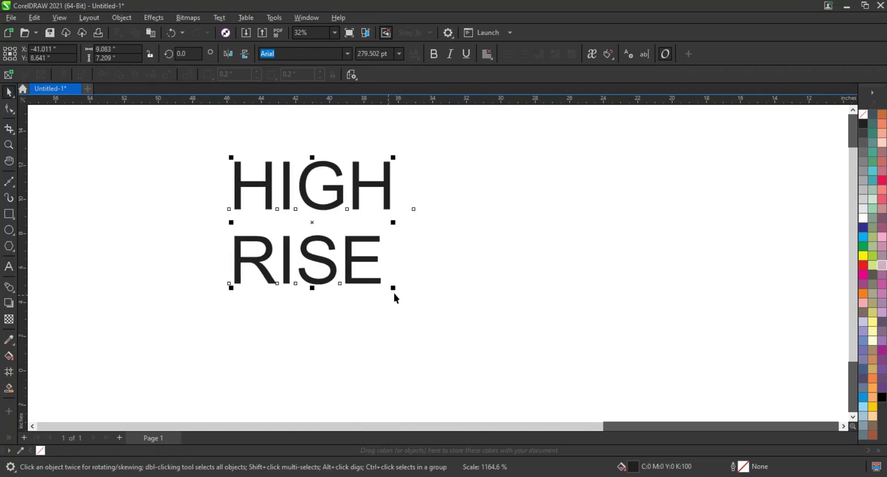
mouse_move(394, 290)
mouse_down()
mouse_move(431, 329)
mouse_move(421, 337)
mouse_up()
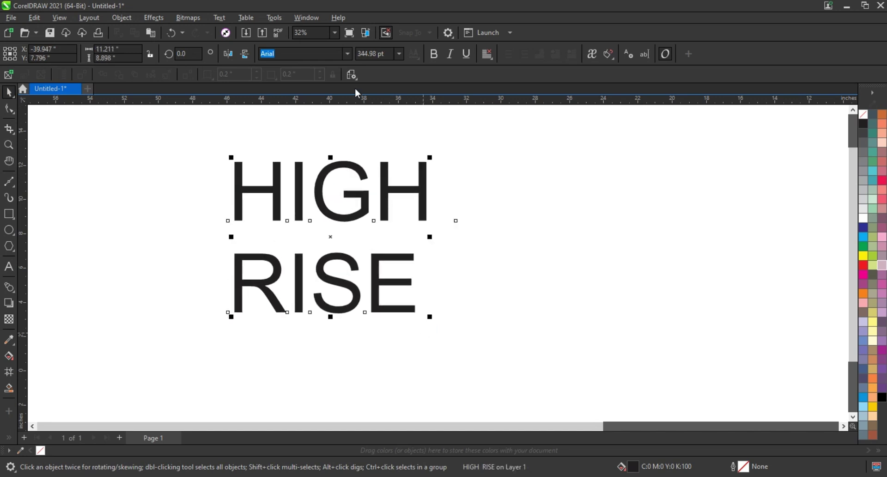
click(348, 59)
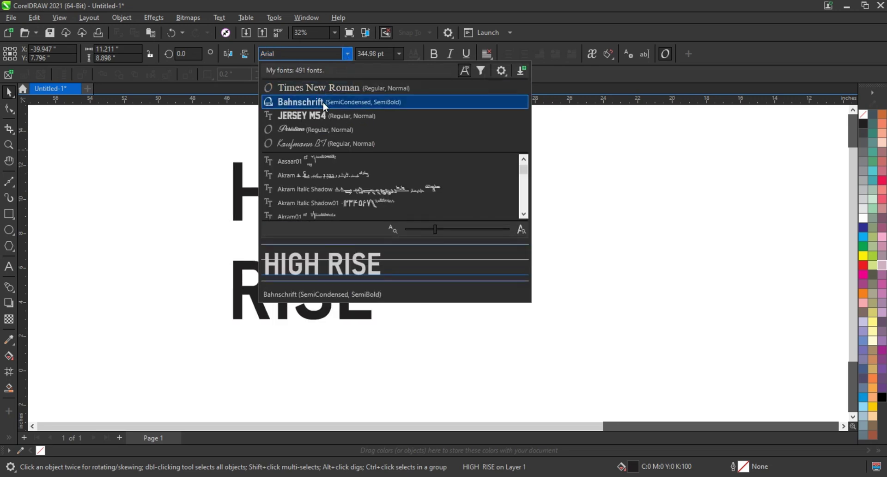
click(324, 115)
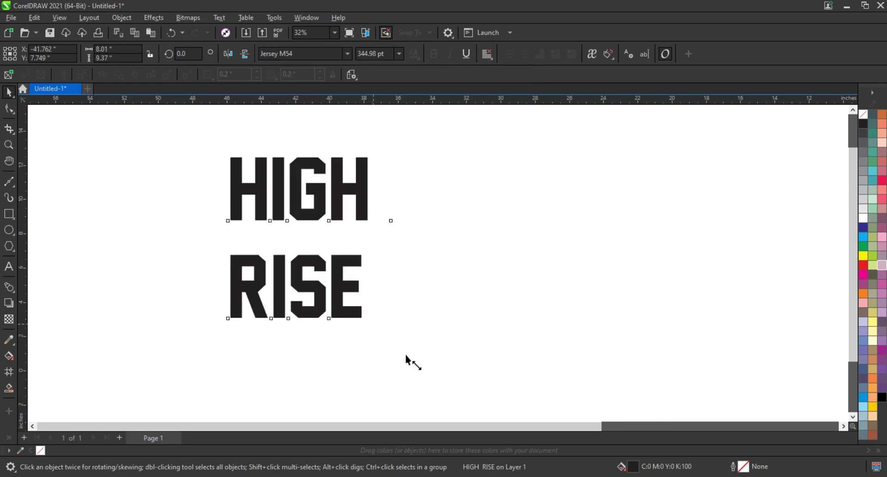
drag(405, 355, 407, 357)
Force-justify both lines and tighten the line spacing to pull RISE up under HIGH
click(490, 57)
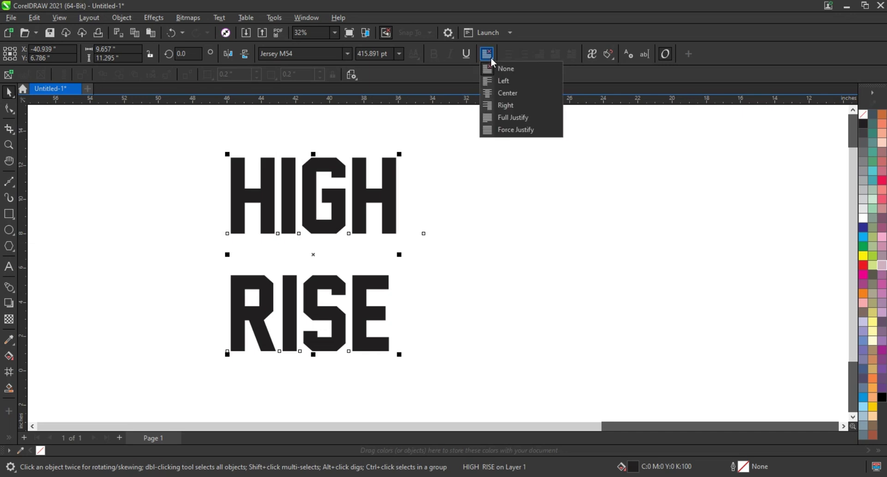
click(503, 129)
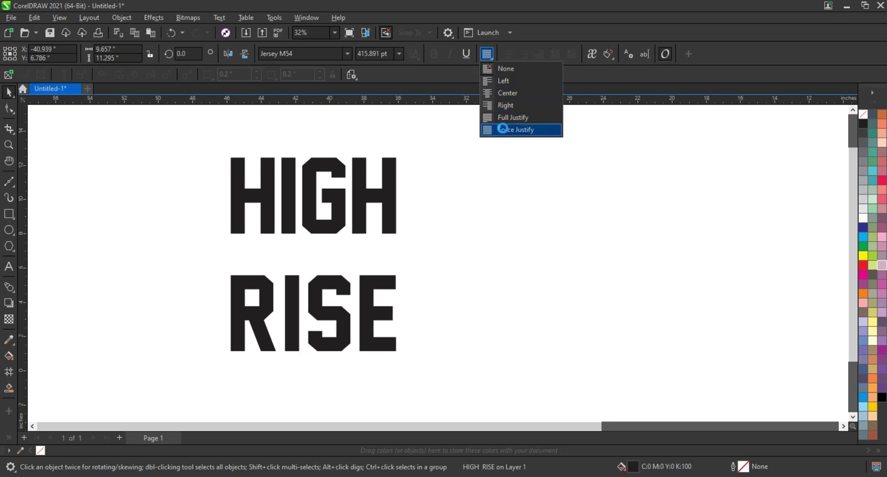
click(9, 111)
drag(225, 355, 226, 342)
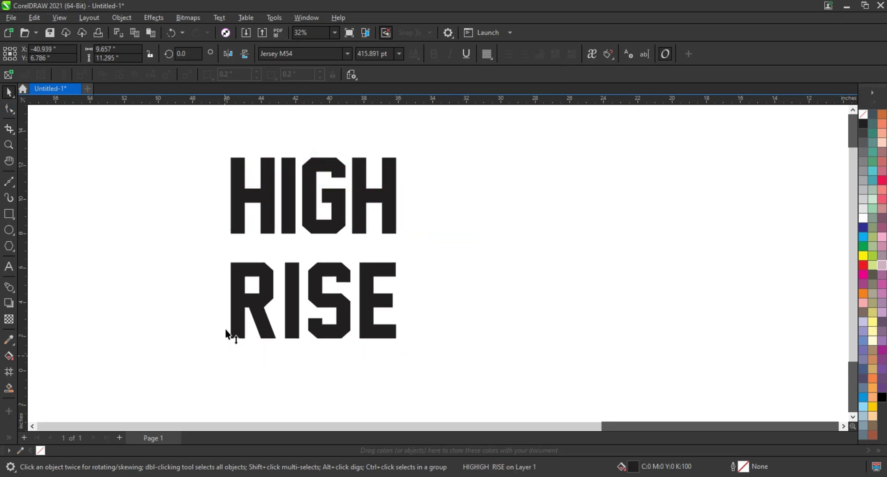
Convert the HIGH RISE text to curves and reselect the curve object
click(10, 92)
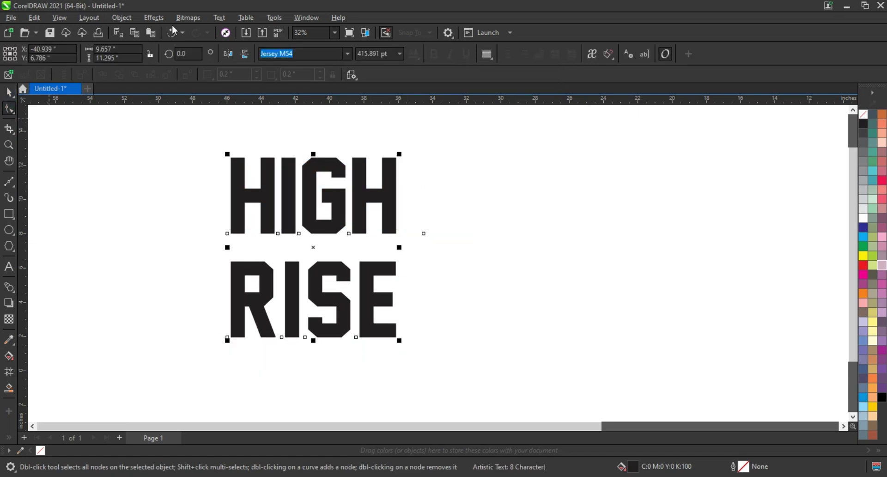
click(123, 18)
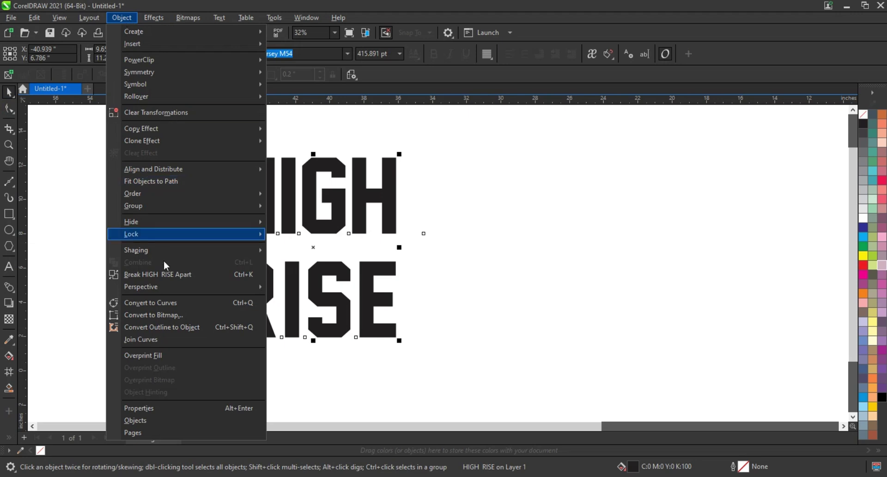
click(158, 303)
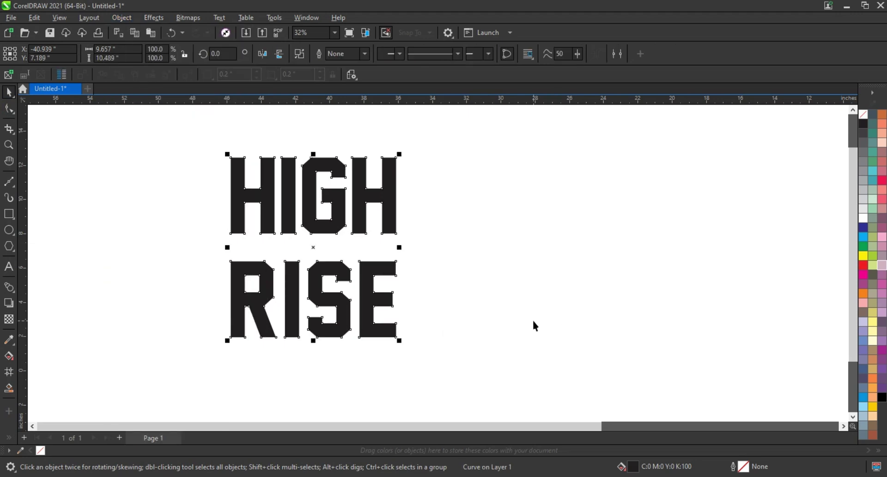
click(430, 323)
click(393, 302)
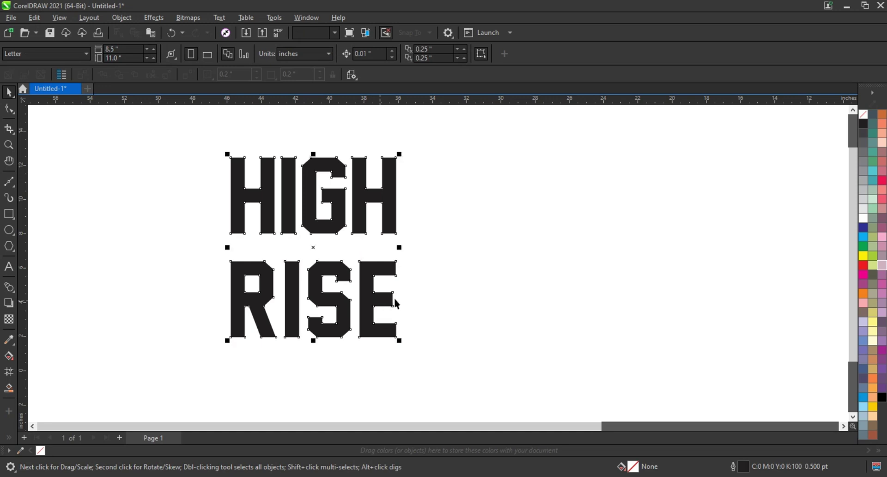
Add a perspective to the lettering
click(16, 297)
click(119, 21)
mouse_move(141, 286)
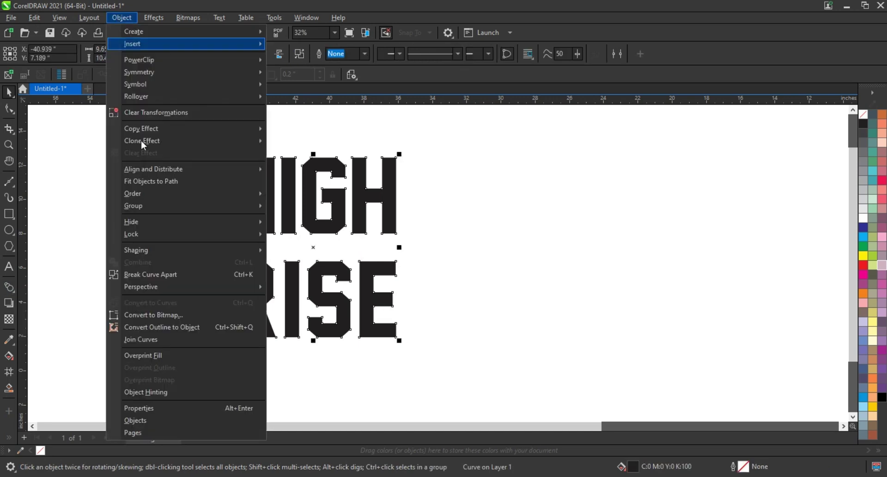
click(292, 291)
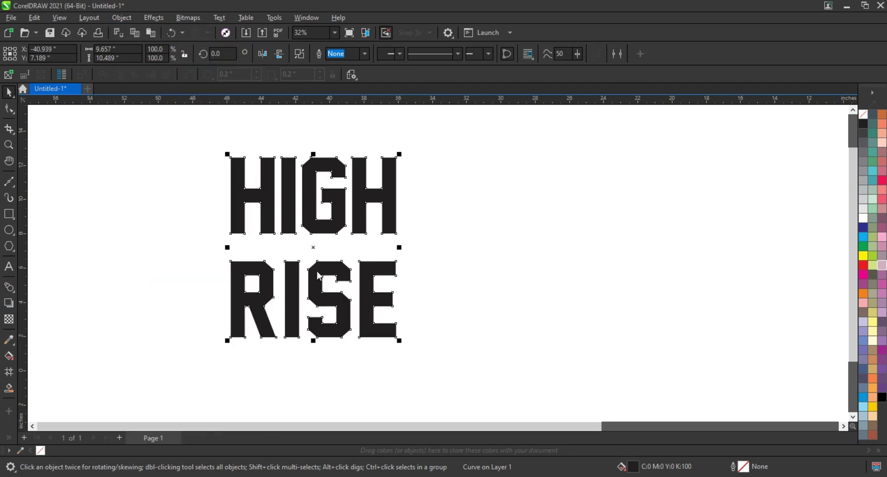
Drag the perspective corner nodes to skew the lettering into a slanted view
drag(230, 337, 229, 315)
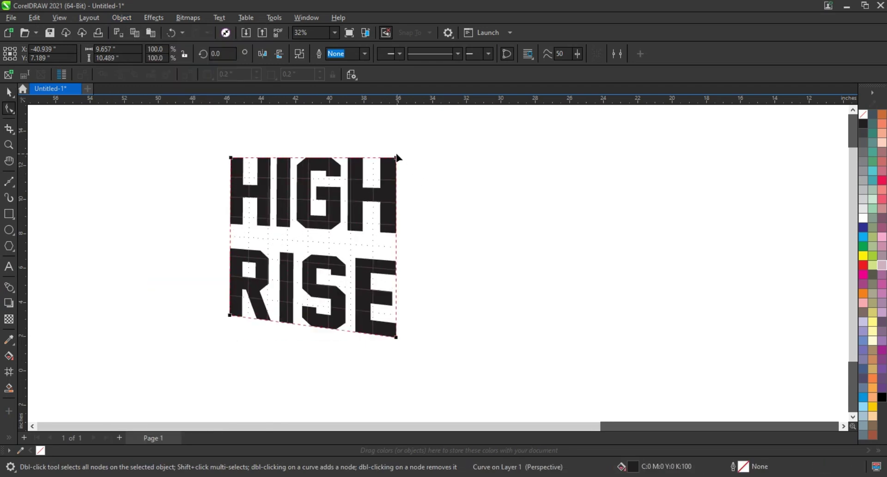
drag(396, 157, 414, 154)
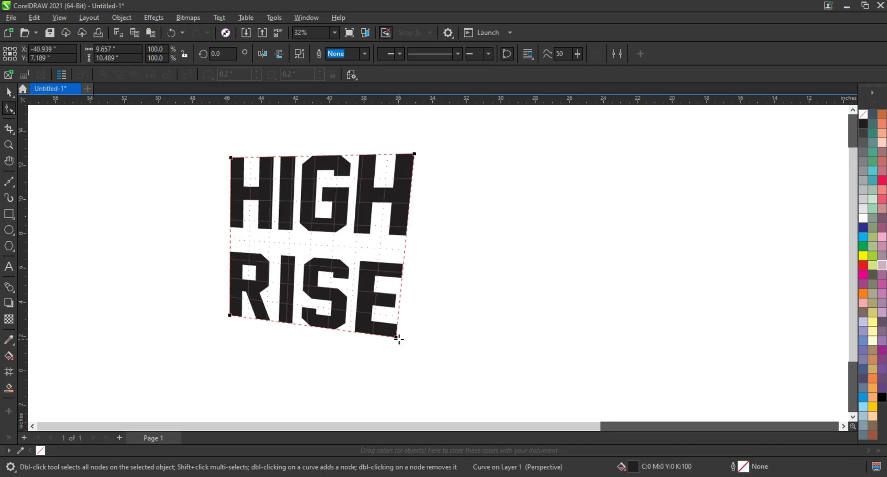
drag(395, 338, 383, 330)
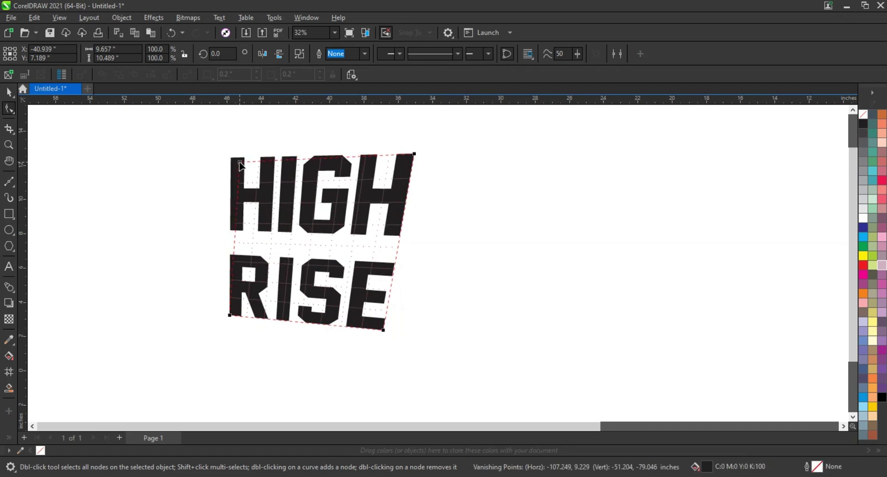
drag(231, 158, 242, 162)
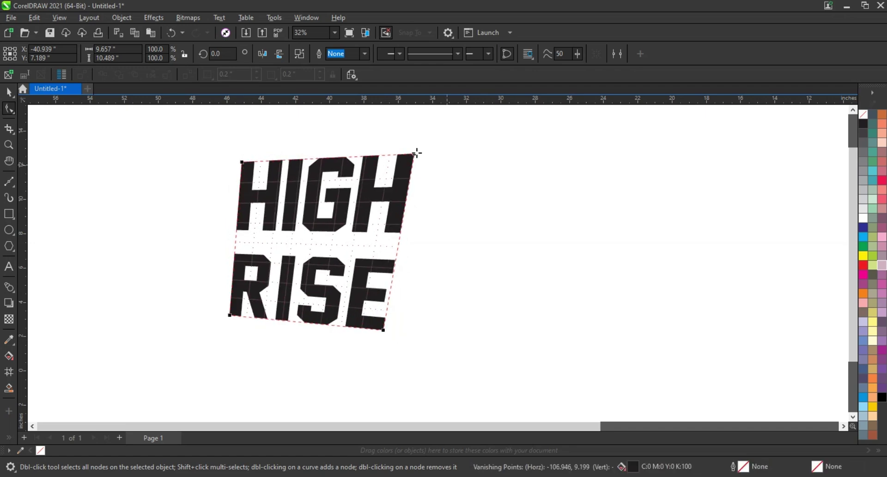
drag(414, 154, 409, 166)
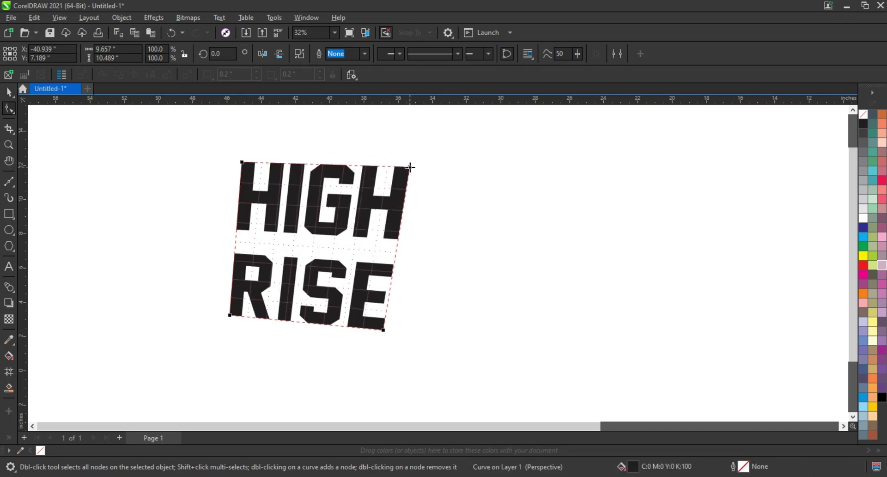
drag(243, 162, 267, 162)
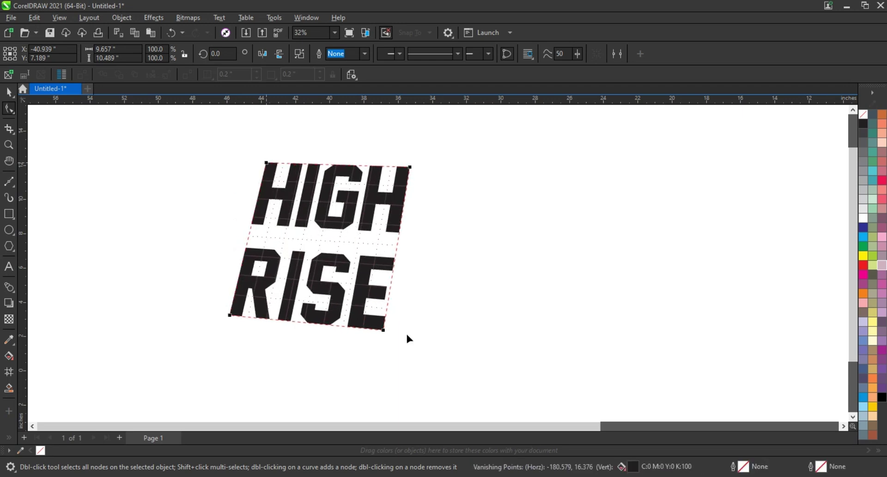
drag(384, 329, 389, 333)
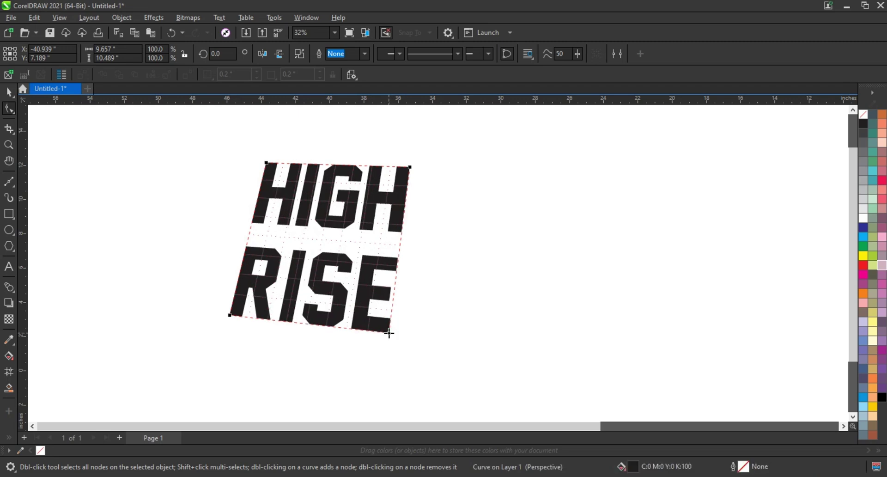
Give the lettering a 0.5 pt grey (K30) outline and move it slightly up
click(9, 92)
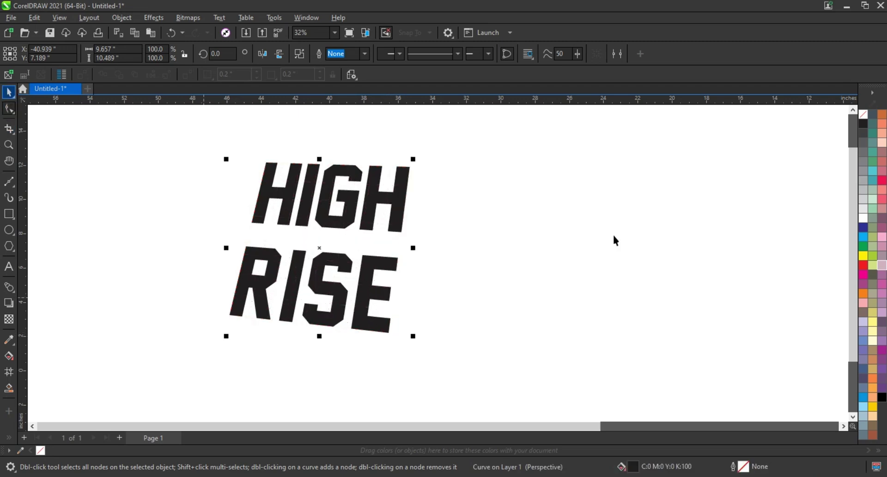
right_click(872, 204)
click(869, 200)
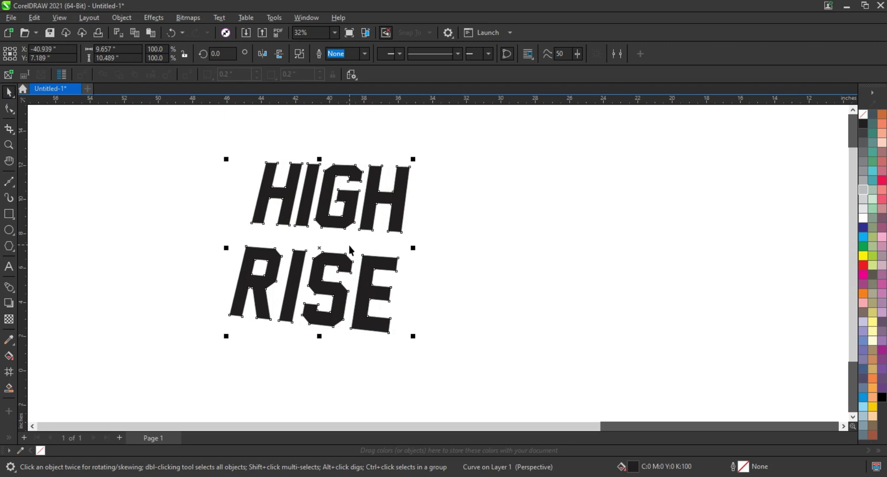
drag(367, 262, 371, 232)
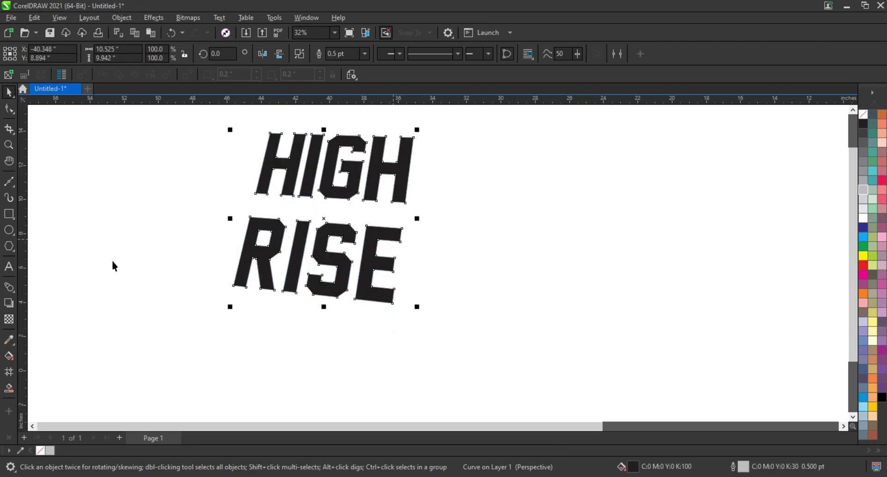
Extrude the lettering to depth 52 with the vanishing point swung down to the right
click(14, 294)
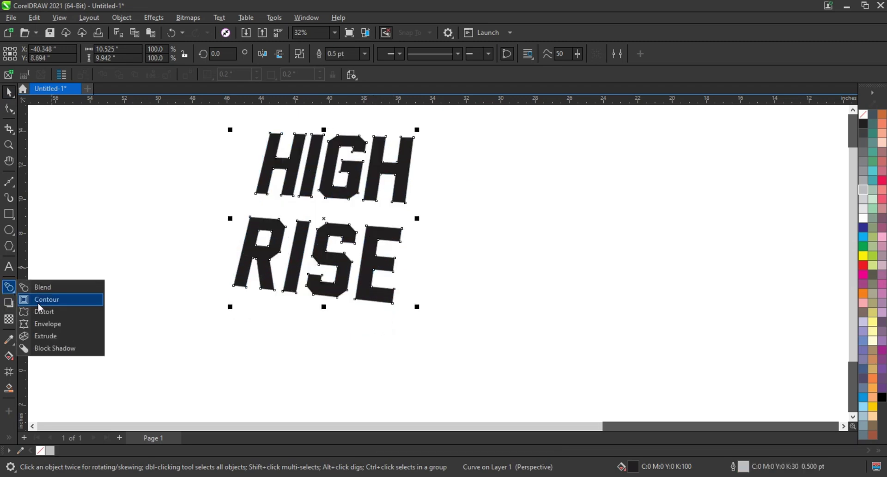
click(39, 336)
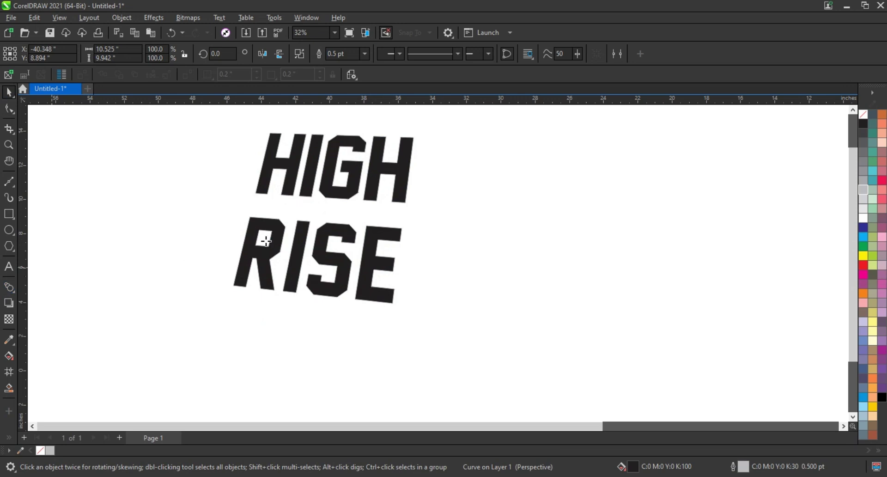
drag(333, 250, 328, 393)
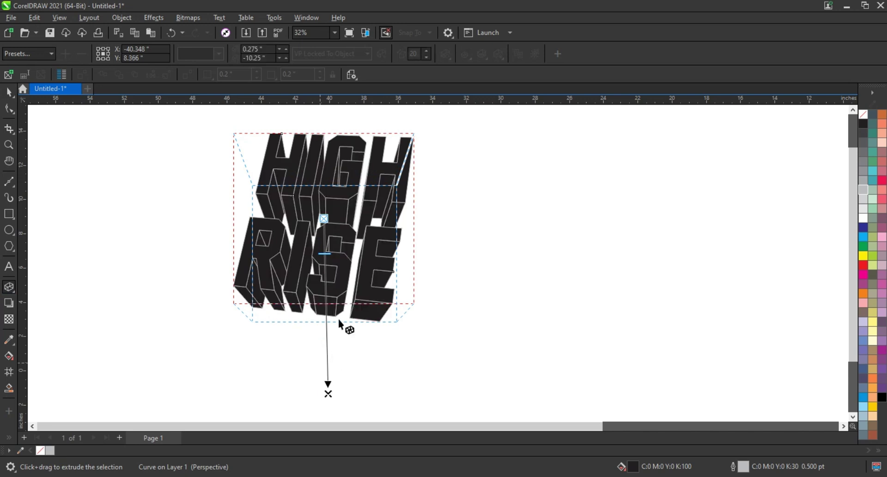
drag(328, 256, 326, 310)
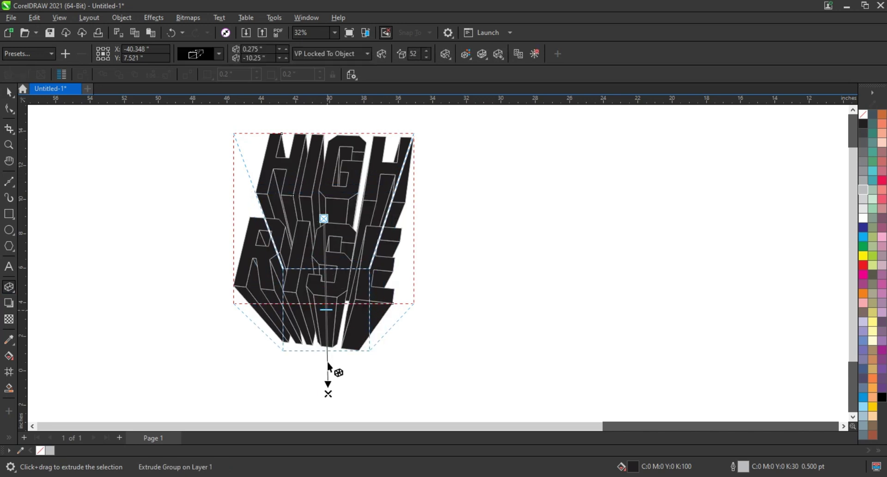
mouse_move(326, 394)
mouse_down()
mouse_move(365, 364)
mouse_move(382, 365)
mouse_move(410, 392)
mouse_up()
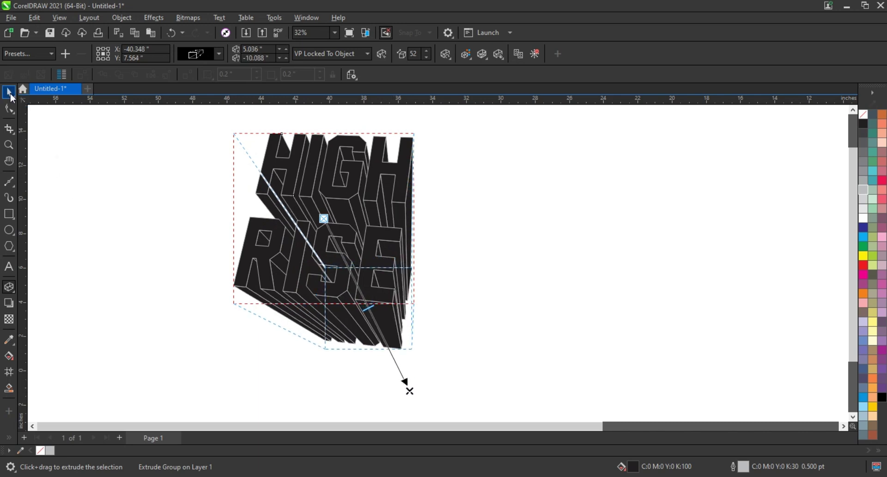
click(11, 95)
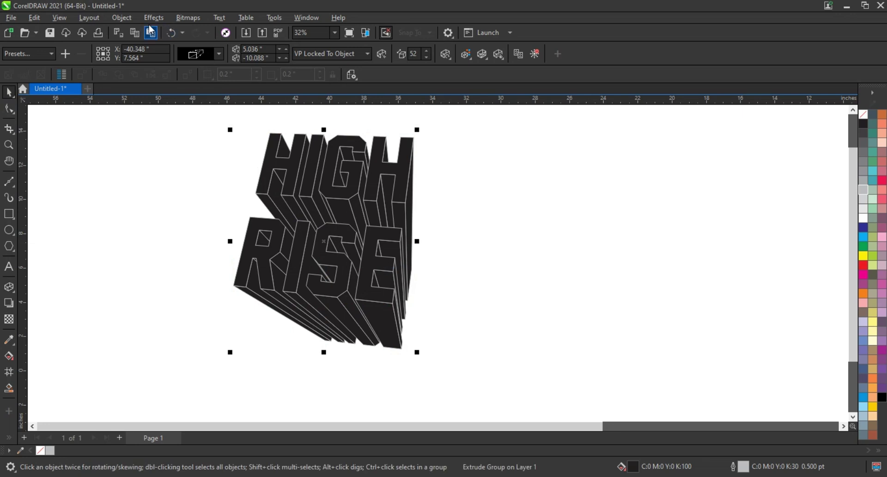
Break the extrusion apart into a 52-object group and reselect it
click(121, 18)
click(129, 275)
click(221, 337)
click(395, 346)
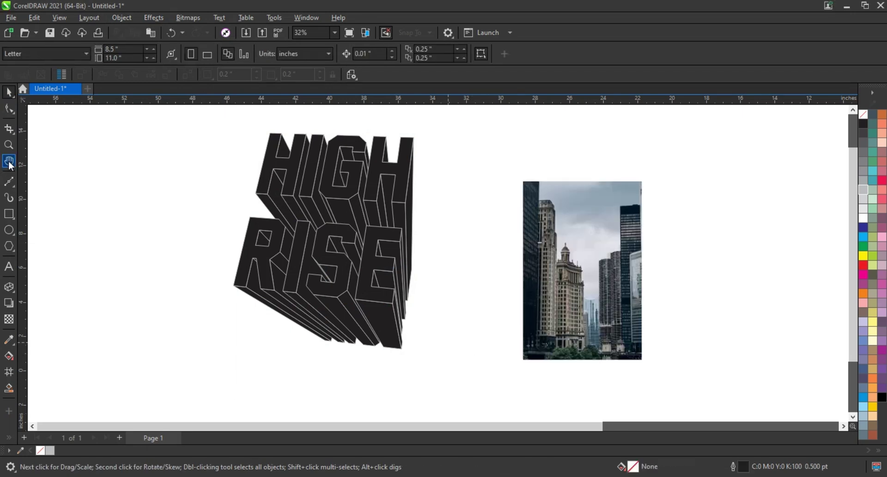
Zoom into the city photo and draw a tall narrow rectangle over one building
drag(473, 240, 677, 367)
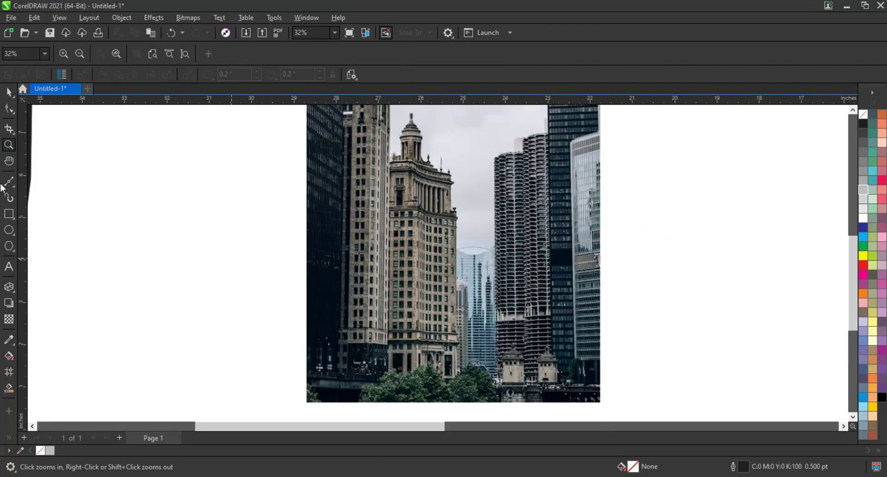
click(9, 214)
drag(419, 222, 453, 330)
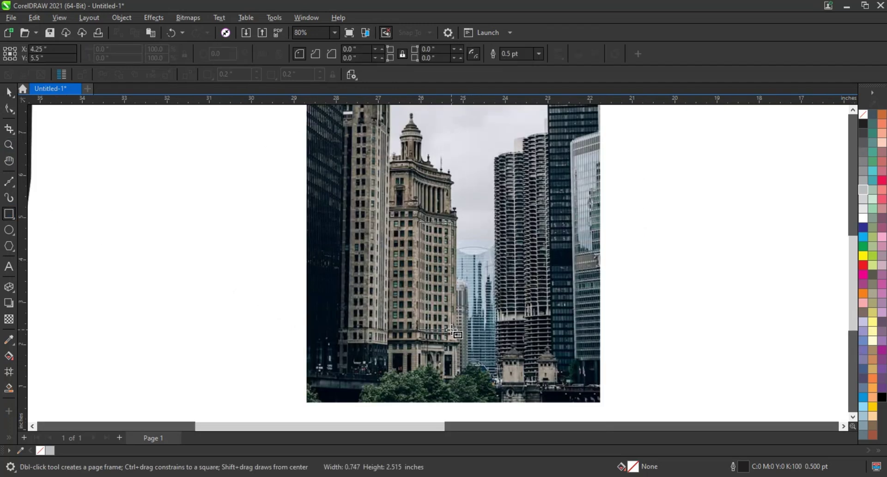
click(10, 109)
click(9, 92)
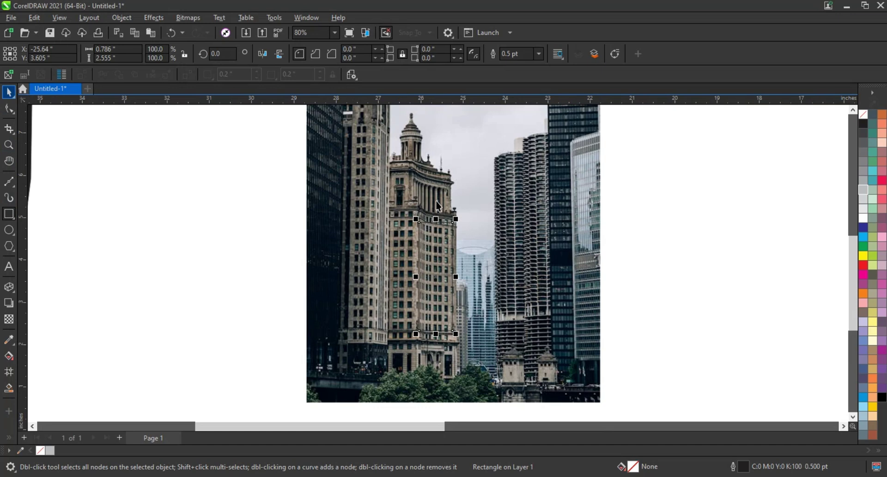
click(470, 203)
PowerClip the photo inside the rectangle and move the strip beside RISE
right_click(471, 204)
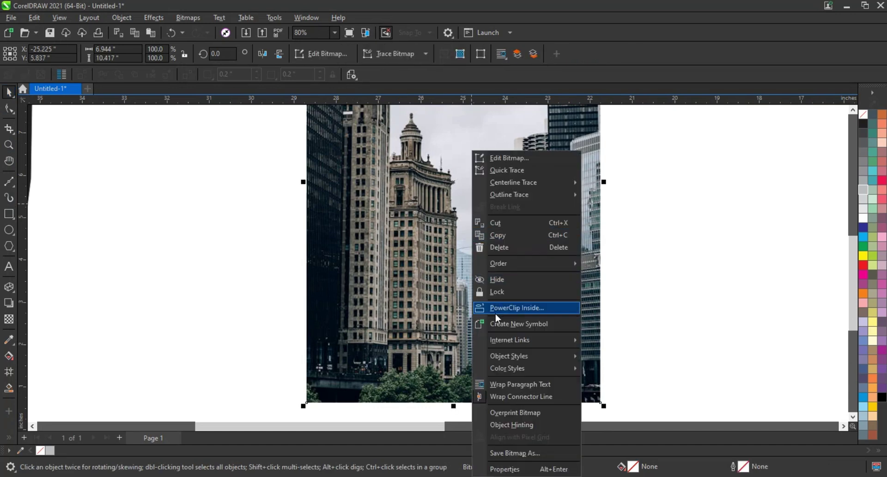
click(468, 308)
click(436, 291)
scroll(437, 291, down, 2)
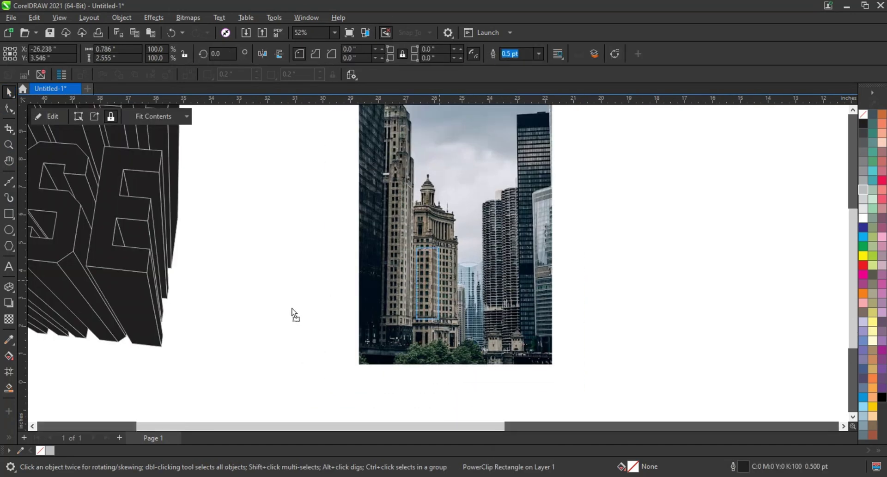
drag(416, 290, 183, 334)
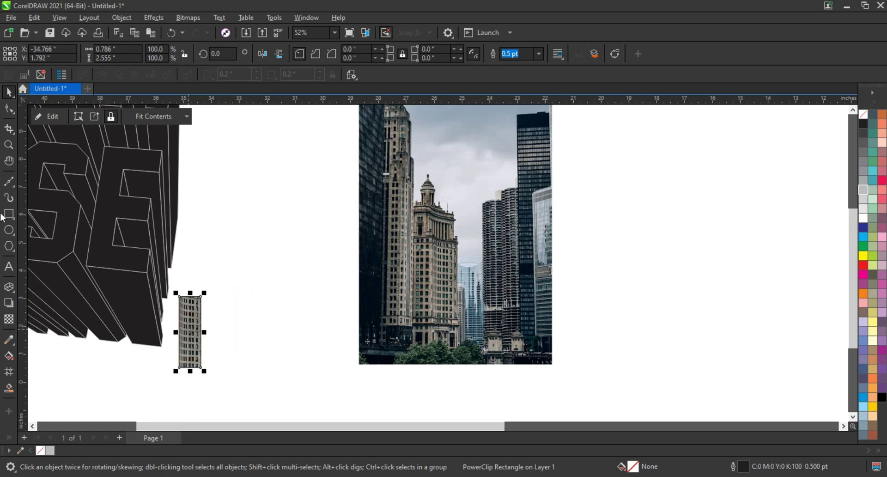
Zoom in, remove the building strip's outline, and open Convert To Bitmap
click(8, 145)
drag(65, 254, 250, 375)
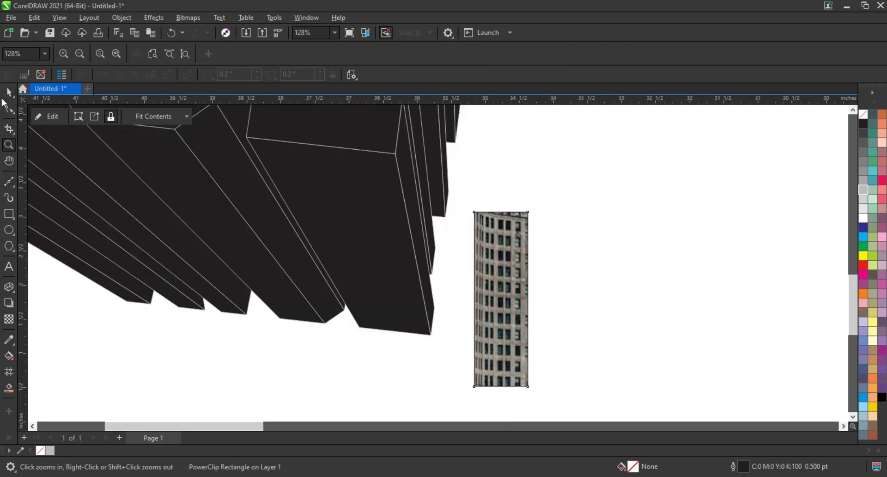
click(7, 94)
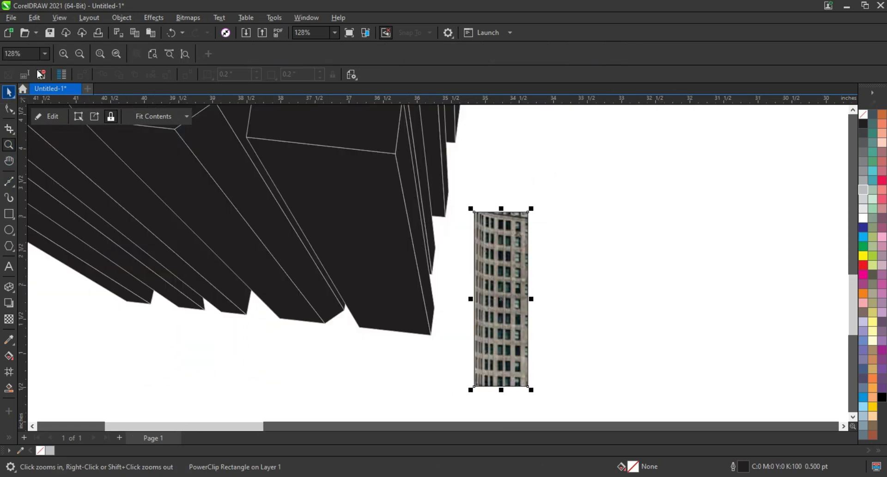
right_click(866, 118)
click(853, 118)
click(154, 17)
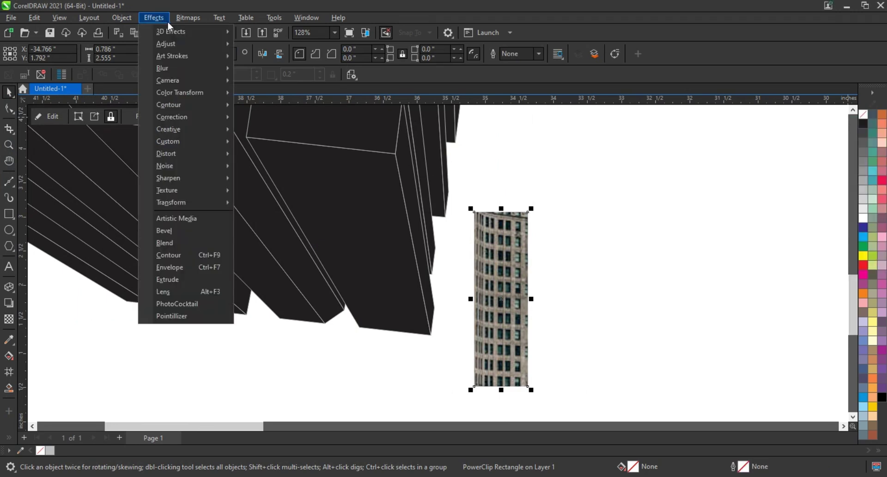
click(199, 31)
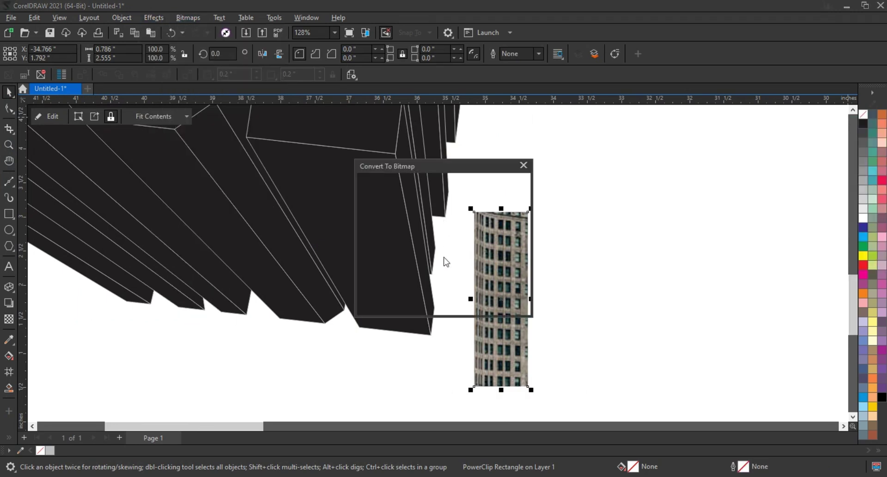
Convert the strip to a 500 dpi Grayscale (8-bit) bitmap
click(467, 210)
click(434, 241)
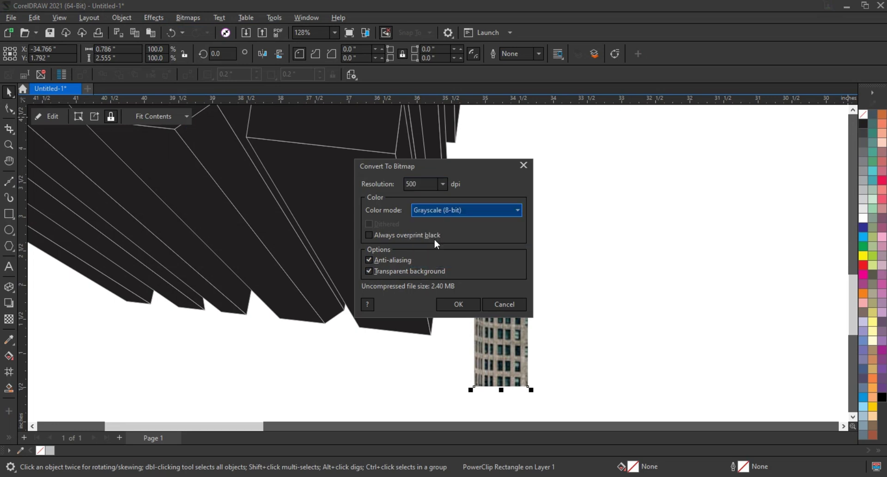
click(460, 306)
Place the grayscale strip over the dark RISE extrusion face and add perspective
drag(514, 268, 385, 214)
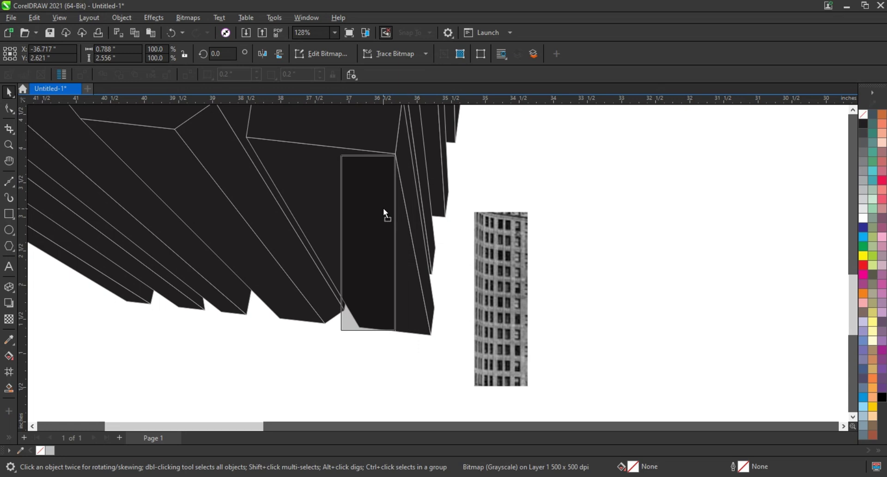
drag(386, 211, 384, 207)
click(146, 17)
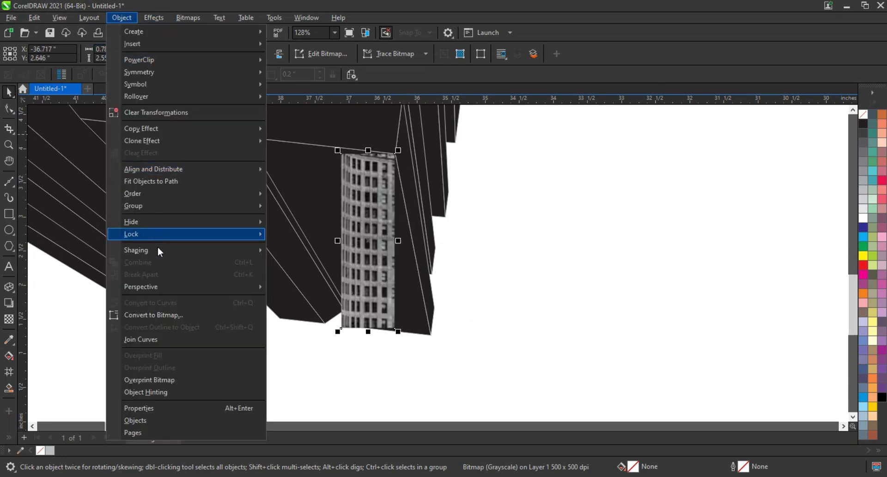
mouse_move(141, 286)
click(301, 287)
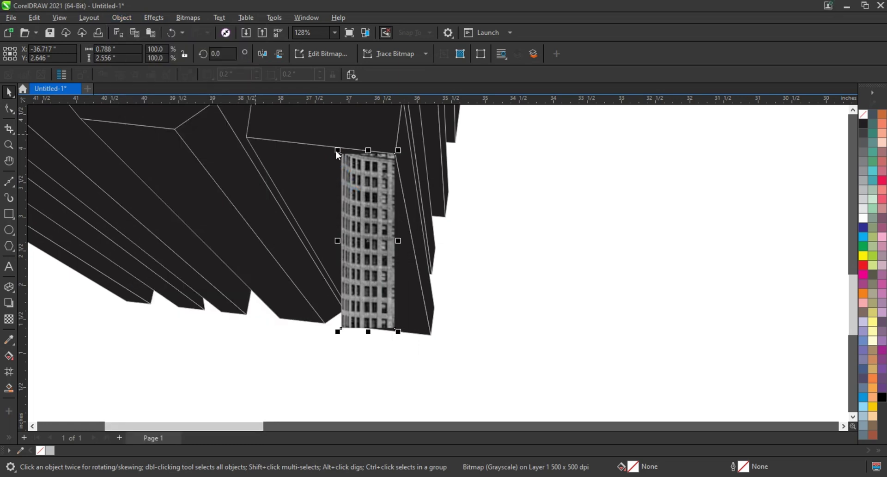
Drag the bitmap's perspective corners onto the corners of the dark face below the E
drag(338, 153, 250, 139)
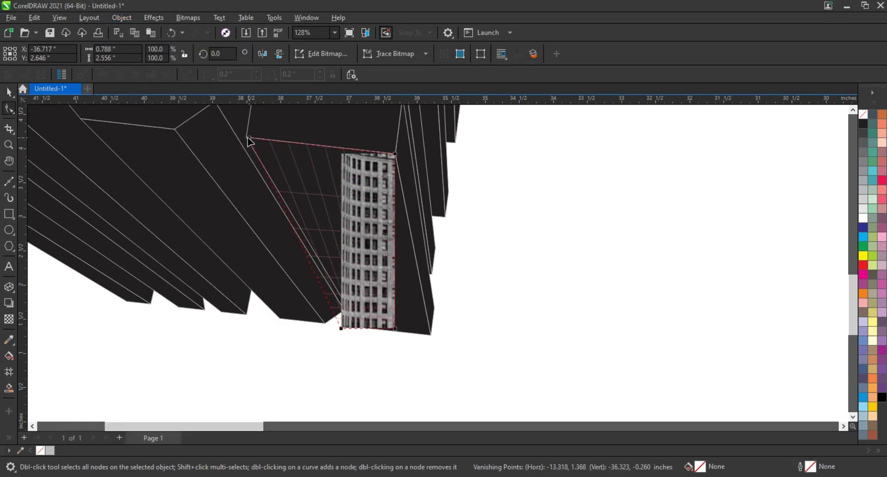
drag(394, 330, 429, 337)
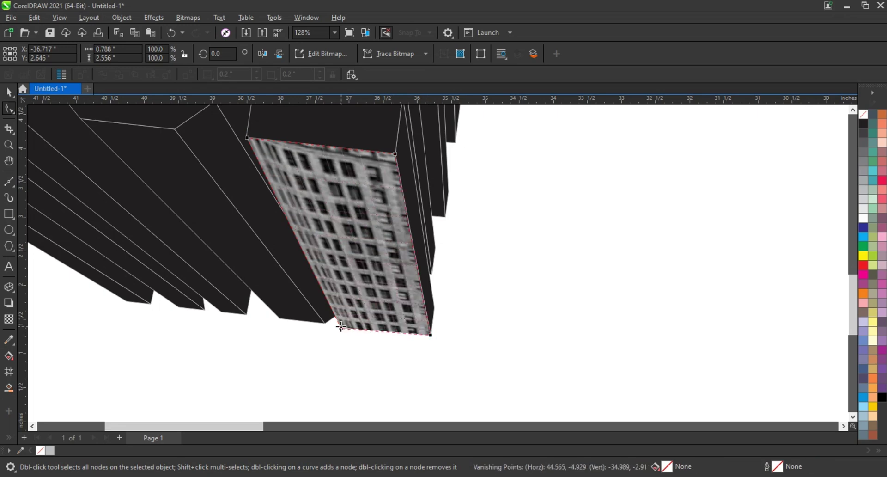
drag(341, 328, 361, 328)
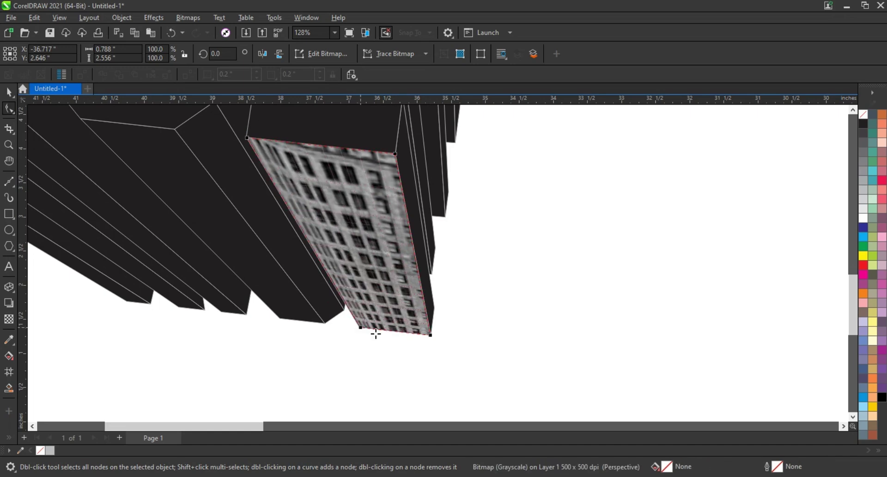
click(431, 334)
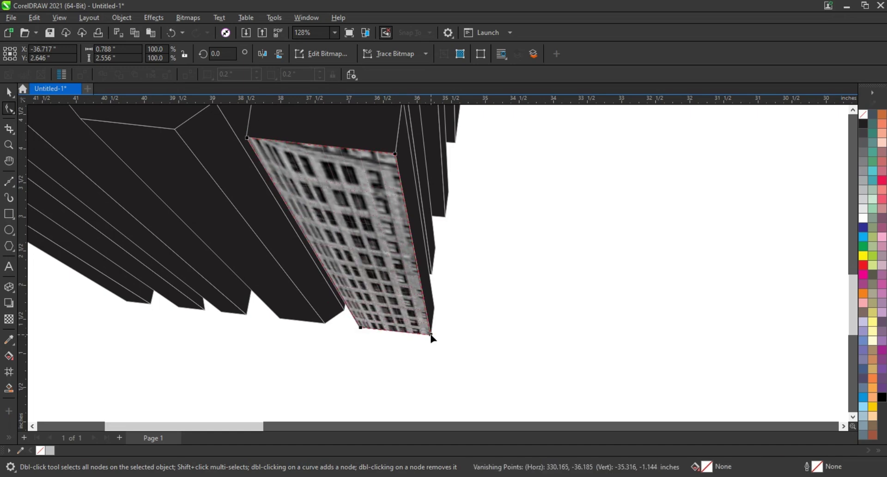
click(245, 140)
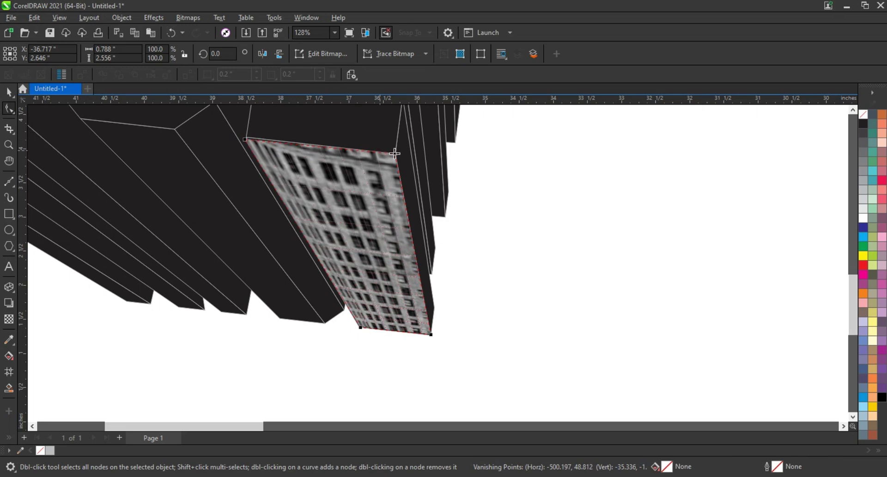
click(7, 94)
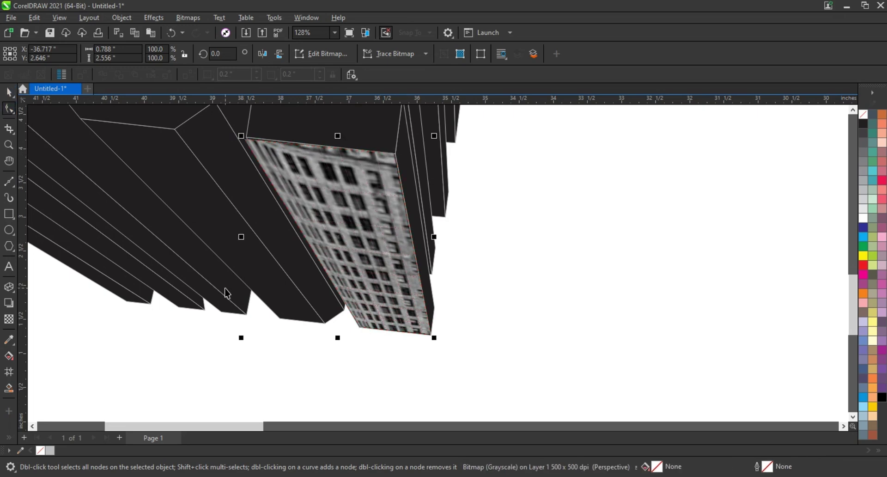
scroll(259, 277, down, 5)
click(392, 313)
Refine the building bitmap's perspective corners to fit the E's extrusion face
scroll(393, 319, down, 3)
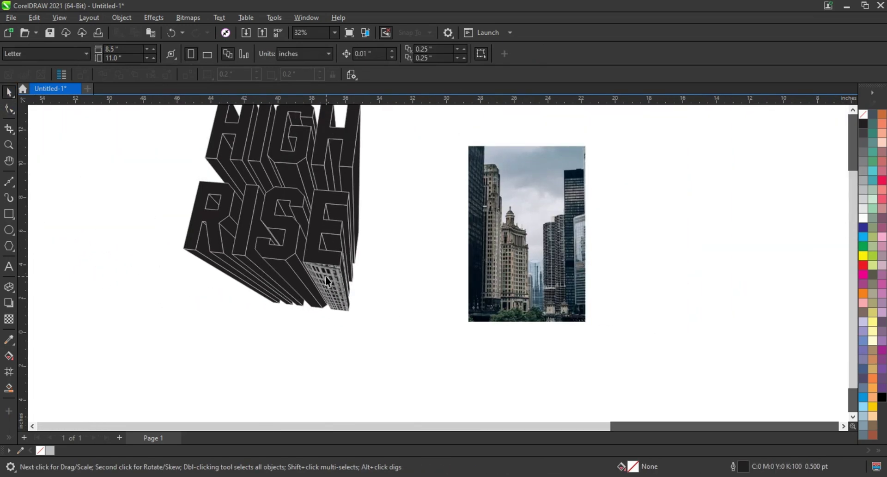
click(9, 145)
drag(280, 202, 408, 338)
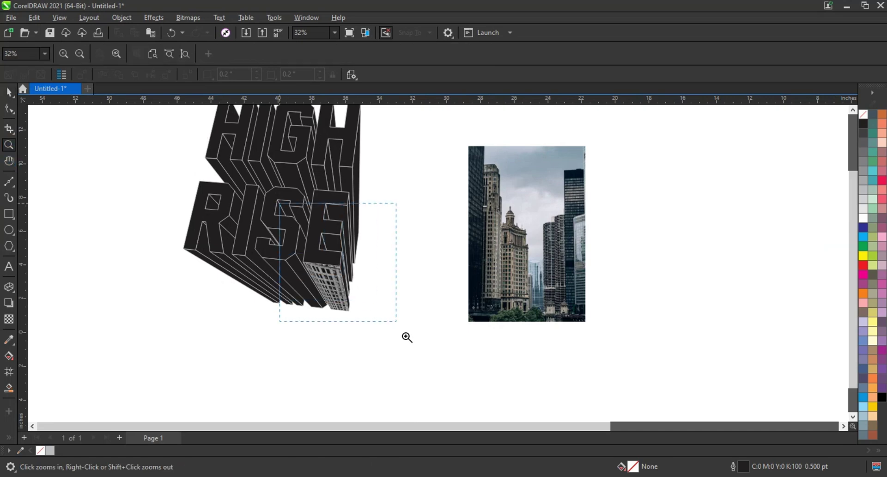
click(10, 94)
click(424, 300)
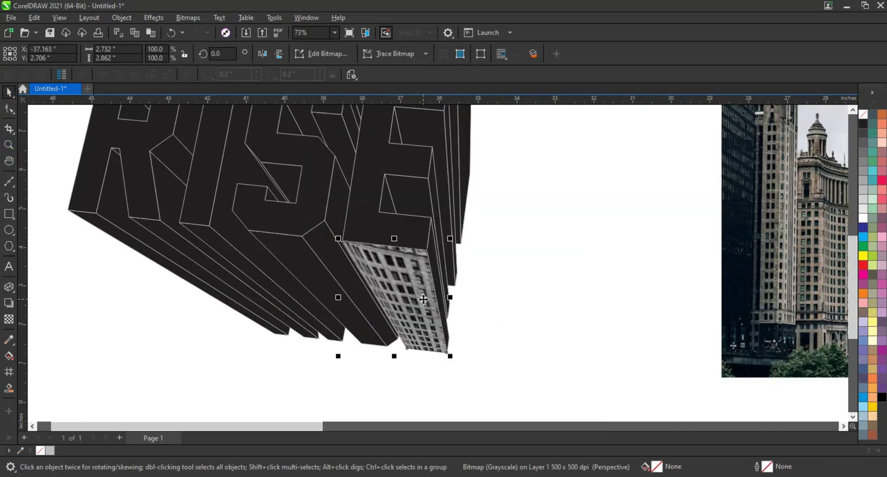
click(9, 145)
drag(310, 192, 530, 351)
click(9, 109)
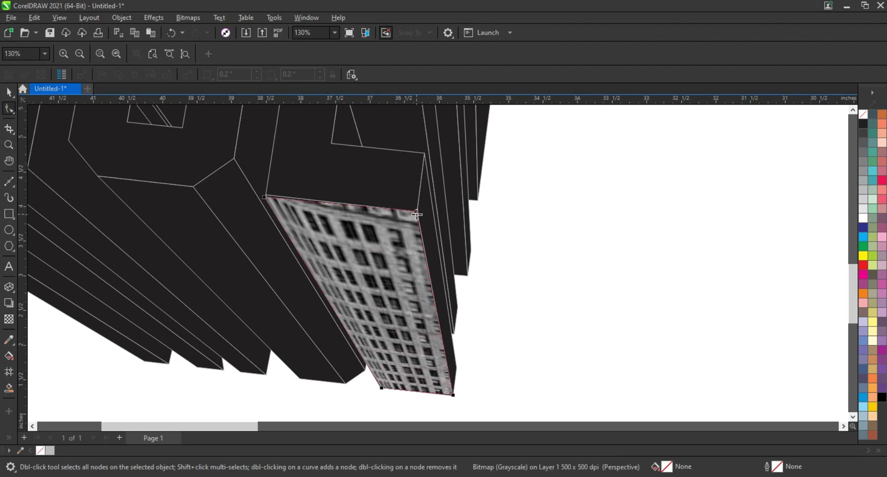
drag(458, 386, 458, 368)
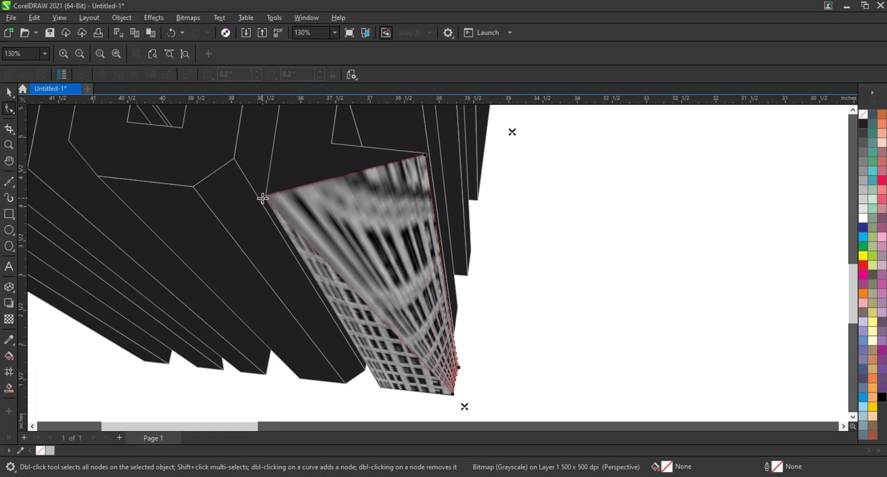
drag(262, 198, 417, 221)
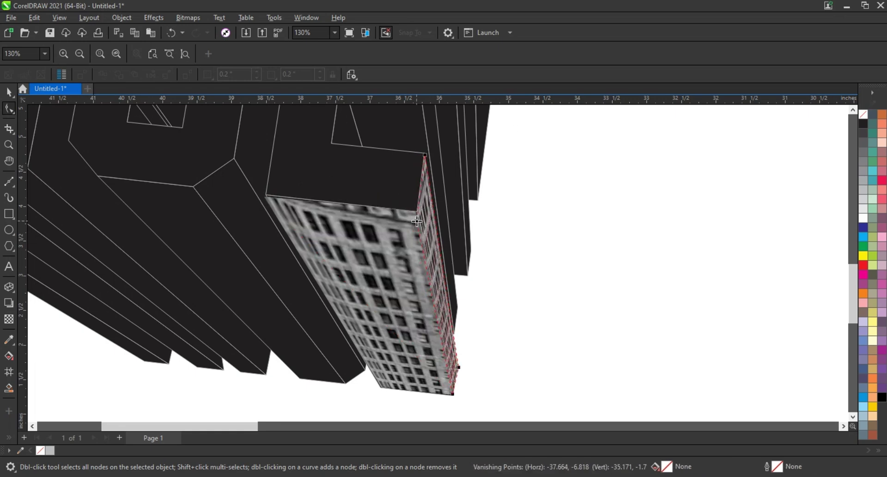
mouse_move(425, 154)
mouse_down()
mouse_move(431, 161)
mouse_move(426, 155)
mouse_up()
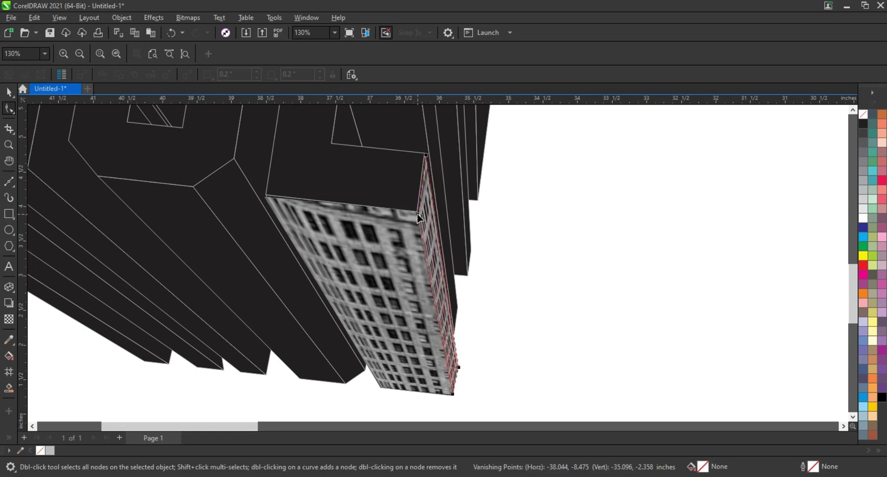
drag(418, 221, 418, 216)
Raise the building texture's gamma from 0.34 with Effects > Adjust > Gamma and apply it
click(9, 93)
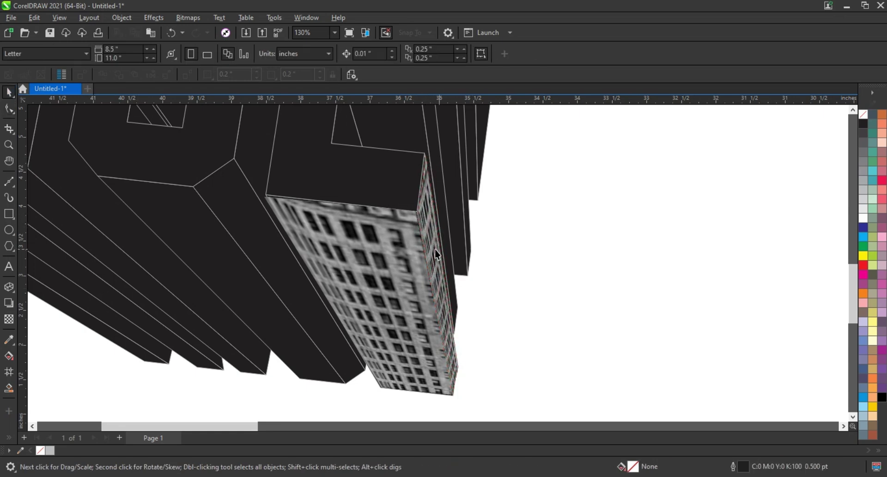
click(154, 17)
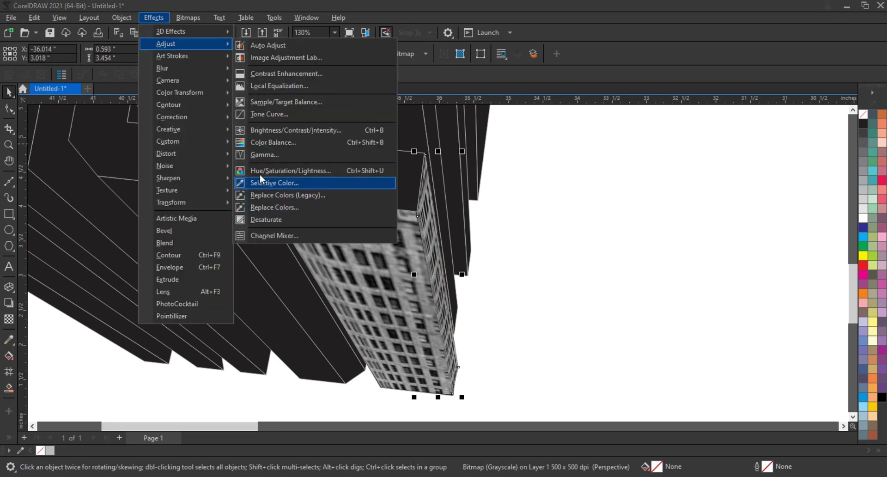
click(264, 155)
mouse_move(459, 206)
mouse_down()
mouse_move(681, 227)
mouse_move(653, 250)
mouse_up()
click(654, 249)
click(695, 288)
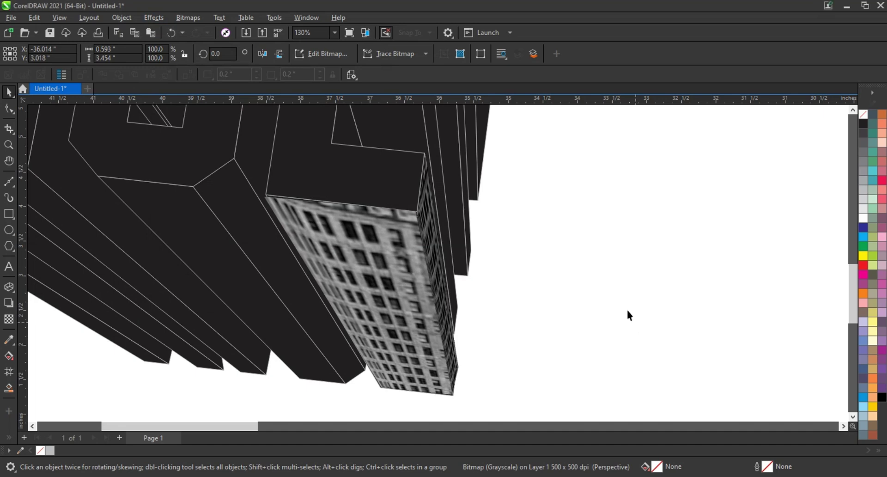
scroll(626, 309, down, 3)
scroll(628, 323, down, 1)
Zoom to the city photo and PowerClip a tall building slice into a thin rectangle
scroll(508, 208, up, 2)
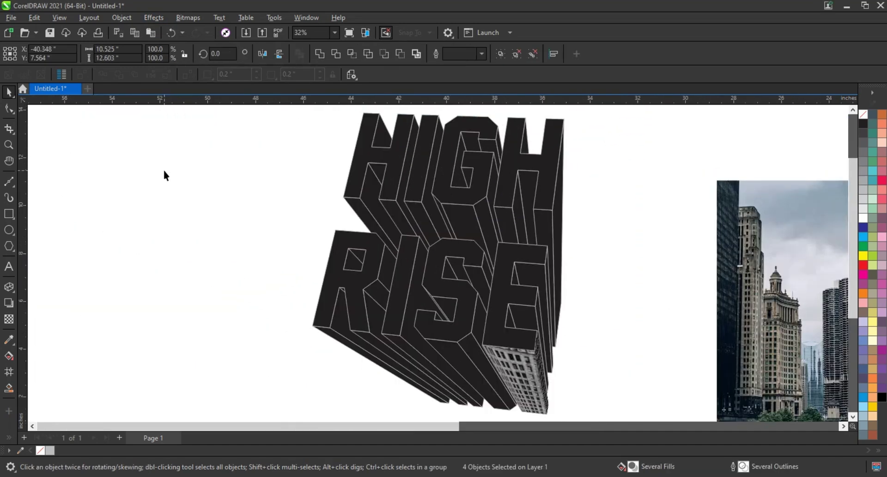
click(8, 145)
scroll(416, 231, down, 2)
drag(614, 211, 729, 372)
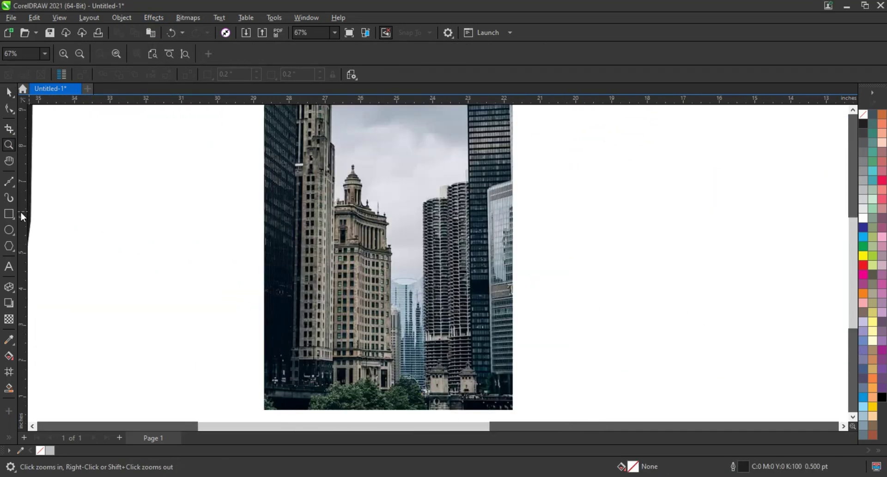
key(F6)
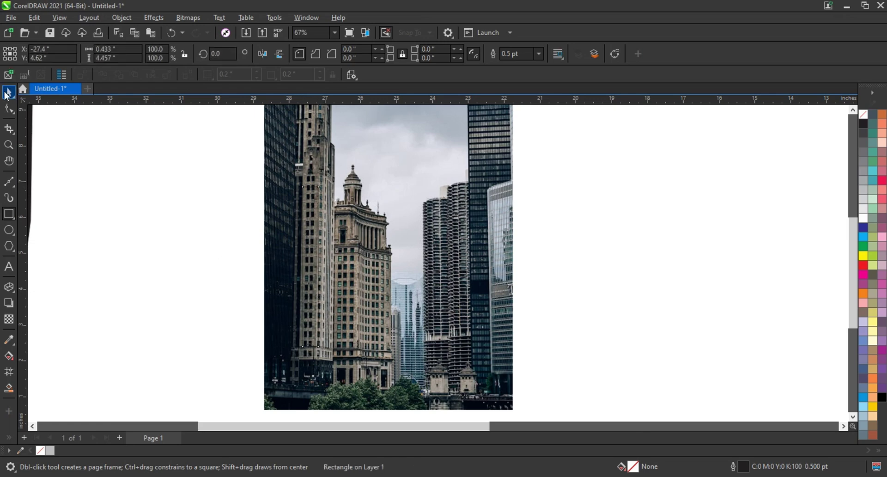
key(space)
right_click(456, 150)
click(511, 306)
scroll(511, 306, down, 1)
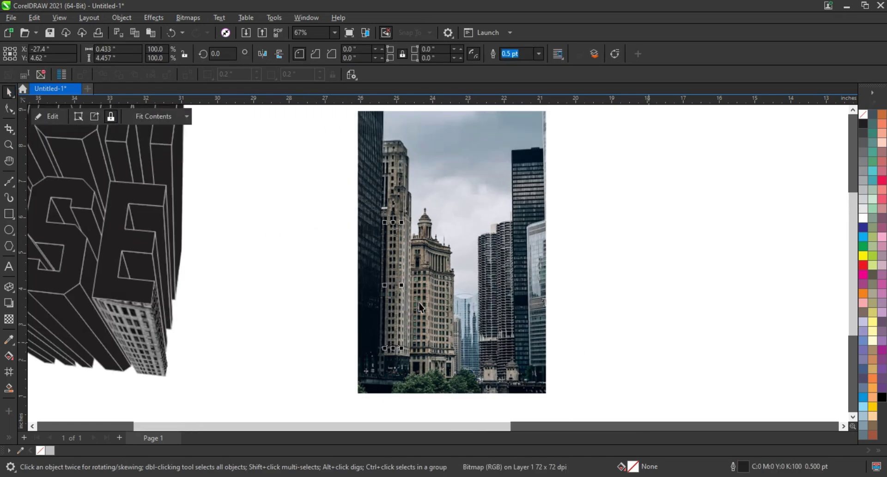
scroll(511, 305, down, 1)
click(176, 330)
scroll(175, 330, up, 5)
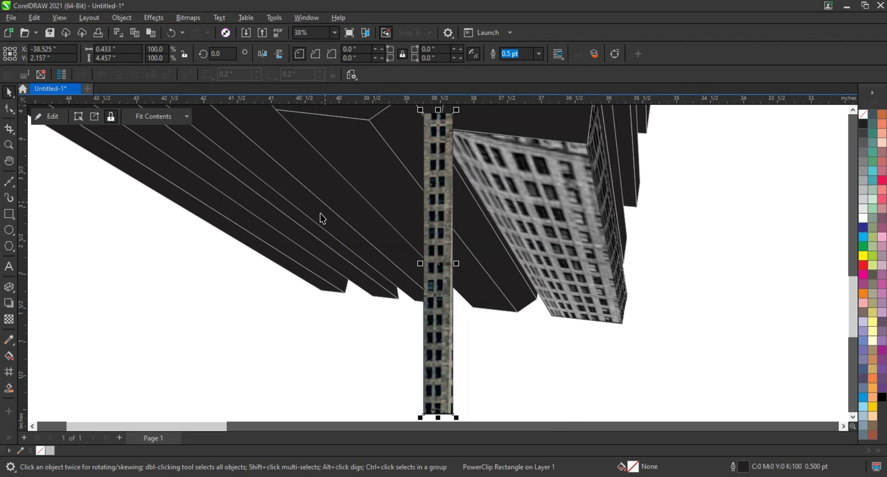
Remove the strip's outline, convert it to a 500 dpi grayscale bitmap, and move it left
right_click(863, 114)
click(812, 121)
click(188, 17)
click(217, 29)
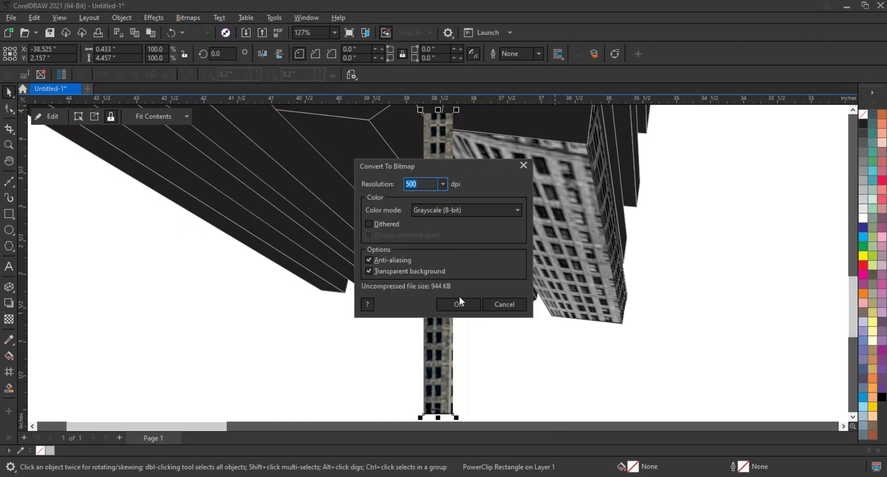
click(459, 301)
scroll(434, 192, up, 1)
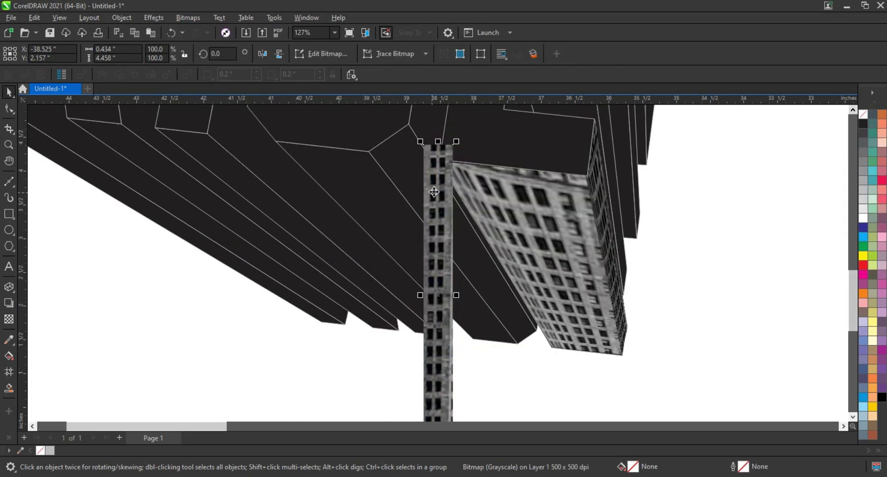
drag(434, 191, 285, 189)
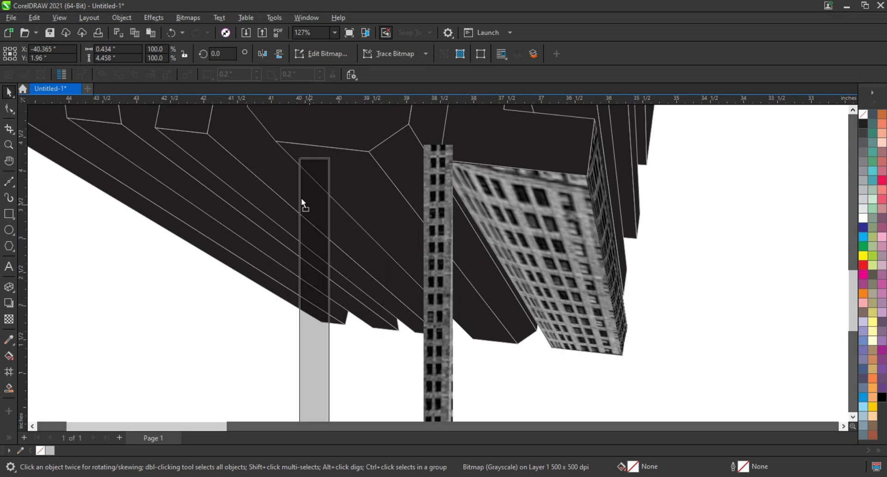
Add a perspective to the window strip and pull its bottom corner into perspective
click(121, 17)
click(317, 289)
scroll(306, 379, down, 2)
mouse_move(305, 384)
mouse_down()
mouse_move(445, 322)
mouse_move(419, 312)
mouse_up()
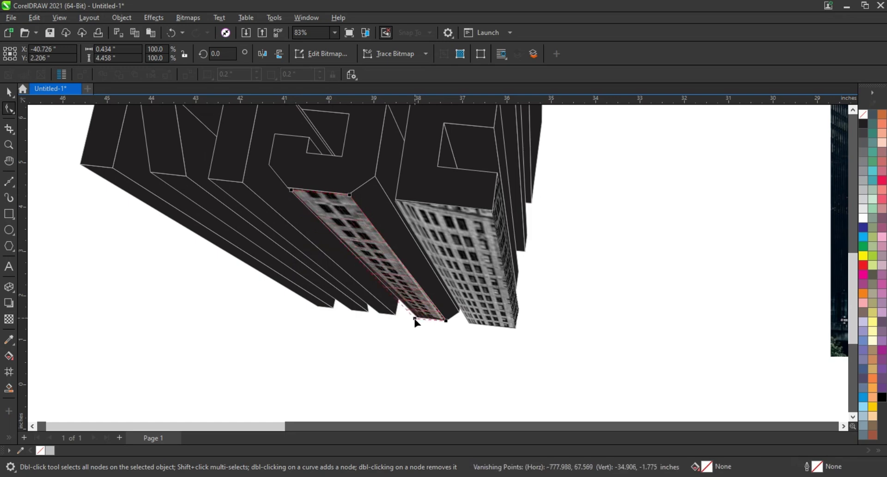
Fit the strip's perspective corners onto the narrow extrusion face beside the building texture
key(F2)
drag(237, 139, 581, 343)
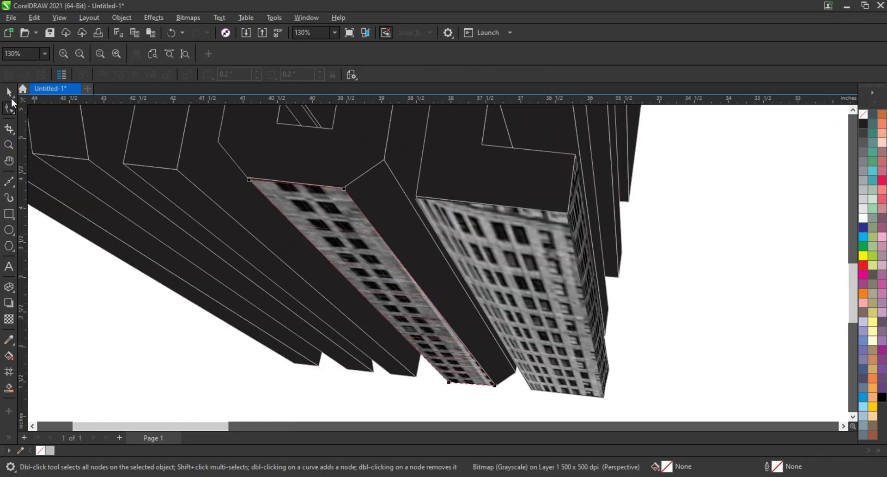
key(space)
key(space)
drag(344, 189, 384, 160)
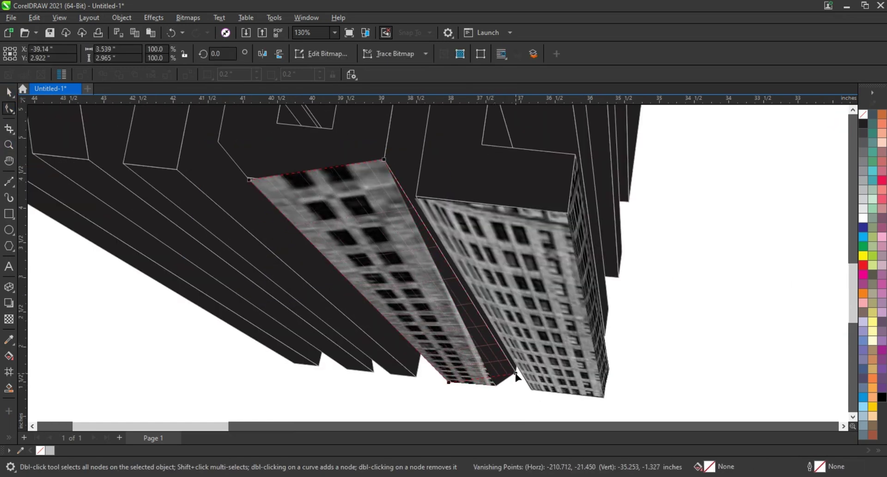
drag(495, 385, 516, 372)
drag(448, 382, 497, 385)
drag(249, 179, 345, 187)
key(space)
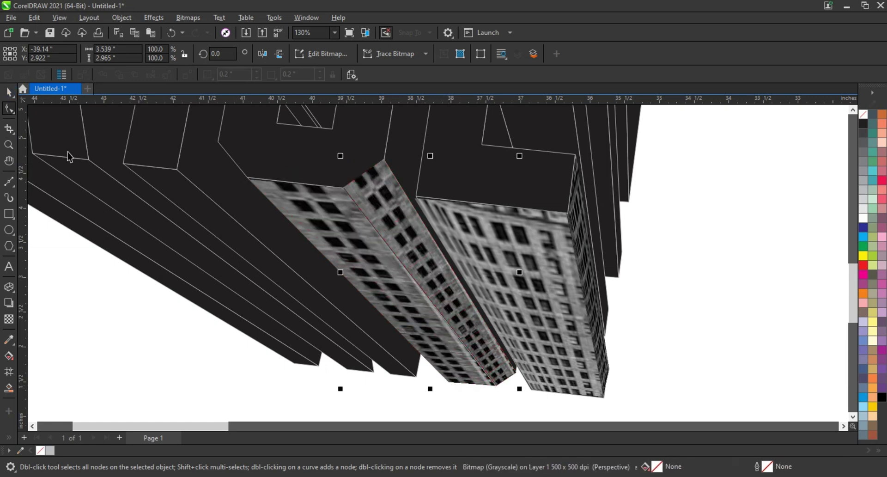
Bring up the Gamma adjustment for the strip and move it aside
click(153, 18)
click(282, 158)
drag(617, 208, 633, 207)
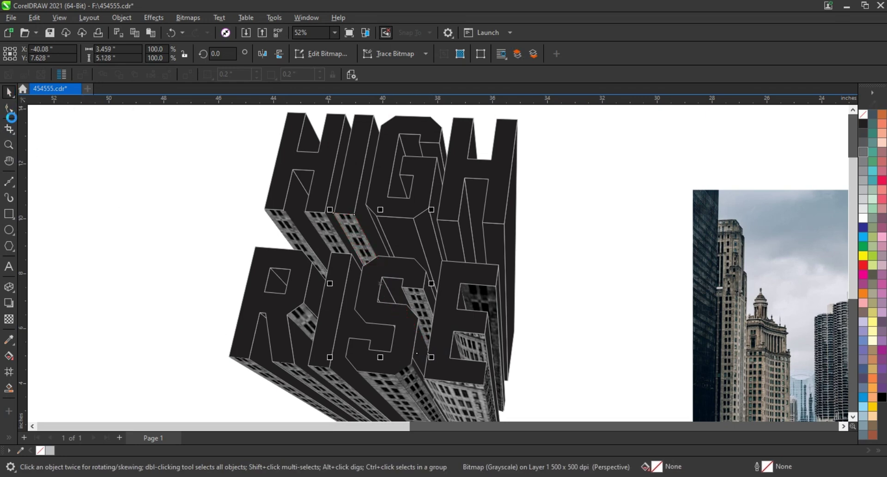
Reshape the window strips' perspective nodes onto the faces below and beside the H
key(F10)
drag(416, 353, 452, 362)
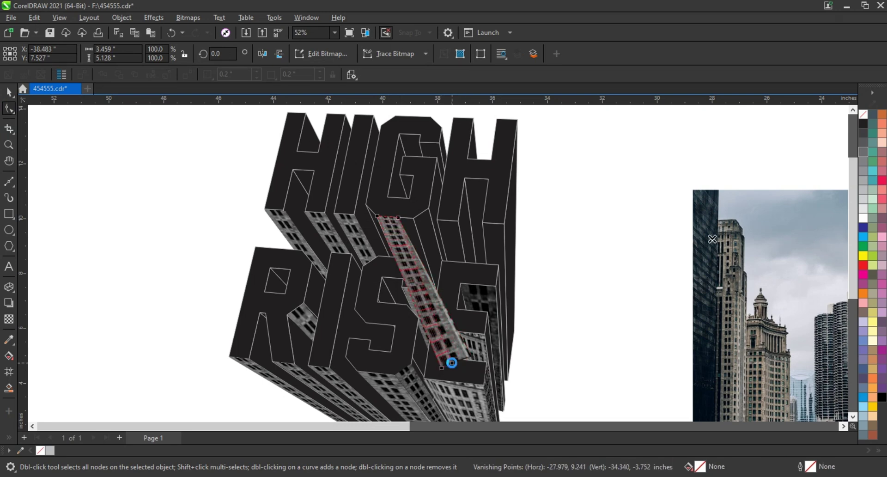
key(space)
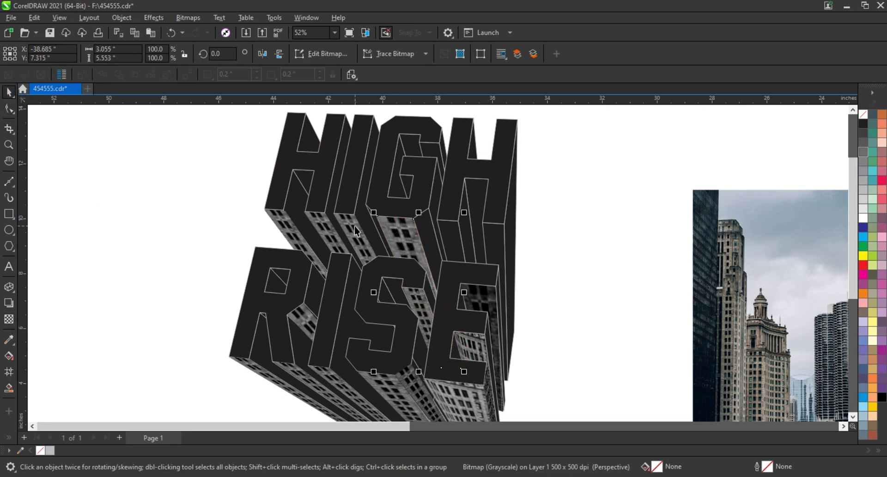
key(F10)
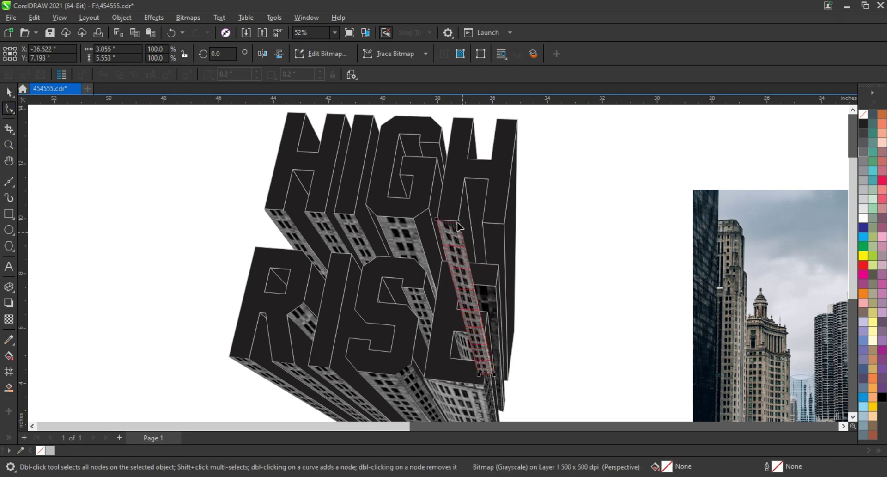
click(9, 92)
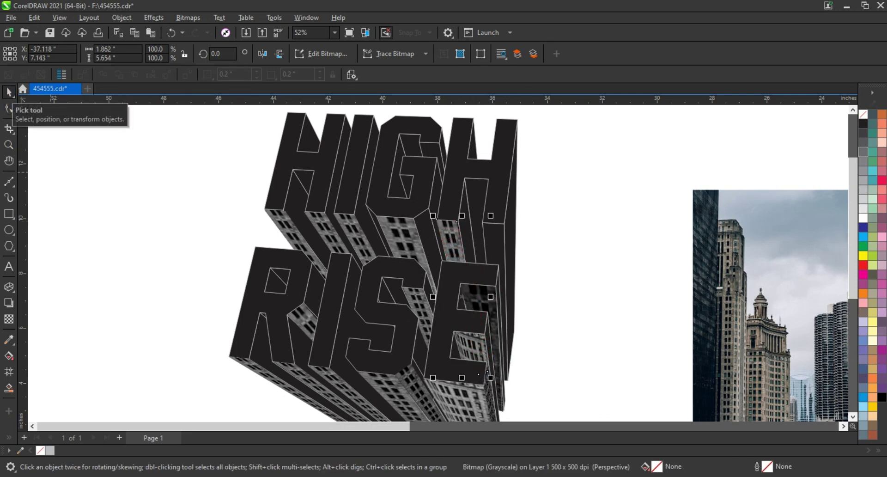
click(9, 108)
mouse_move(498, 248)
mouse_down()
mouse_move(531, 376)
mouse_move(509, 377)
mouse_up()
click(8, 93)
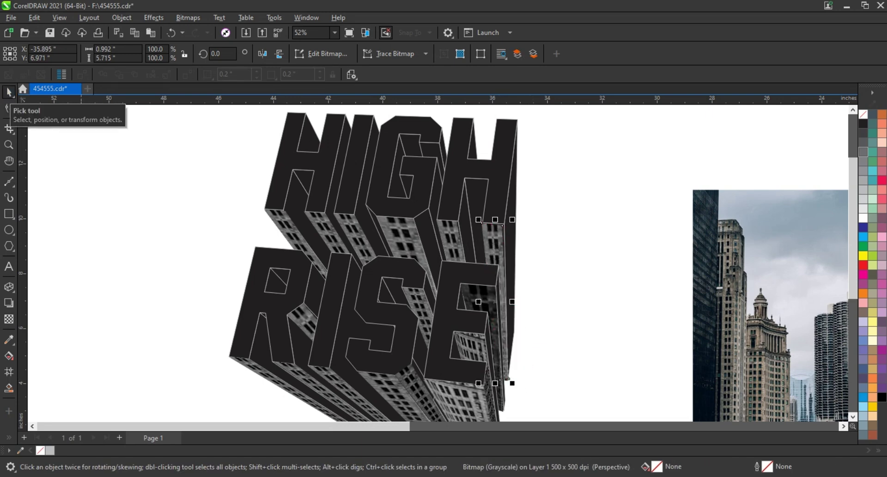
Set the selected window strips' gamma to 0.79
click(421, 237)
click(153, 17)
click(317, 142)
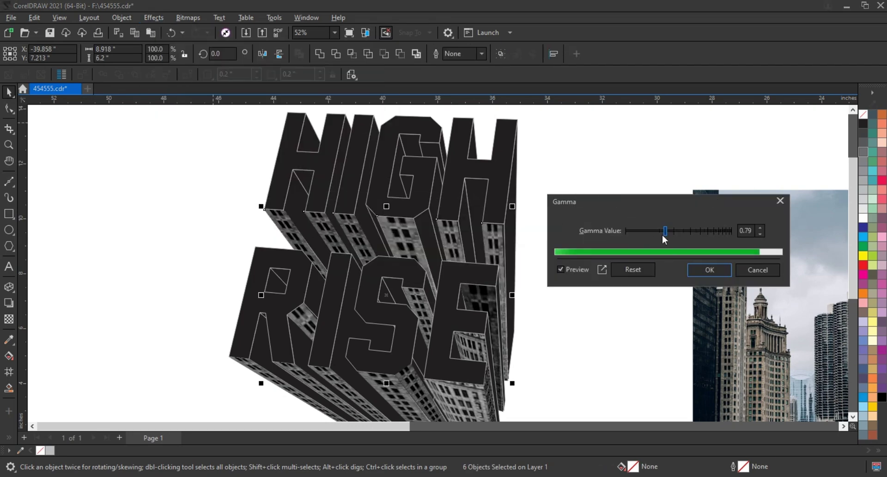
drag(663, 231, 647, 232)
click(707, 321)
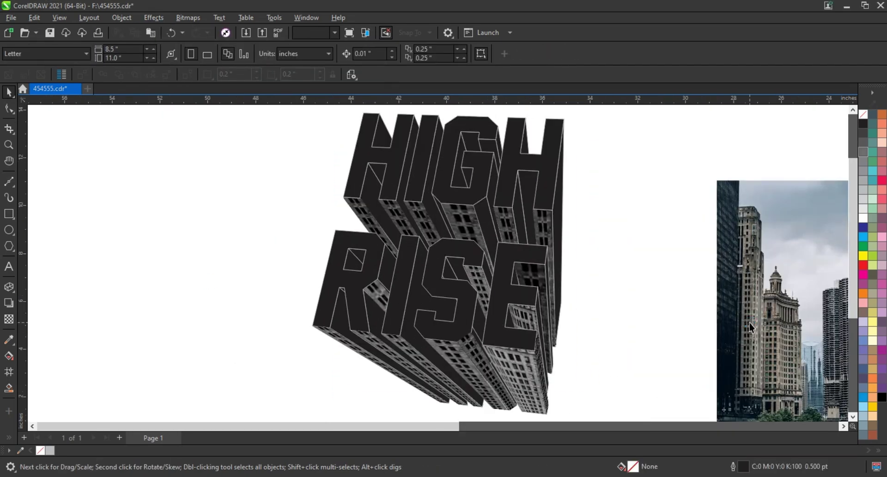
Paste in the concrete texture image and scale it down
key(ctrl+v)
scroll(331, 165, down, 2)
drag(330, 166, 218, 246)
Move the concrete texture beside the lettering, add a perspective, and enlarge it slightly
scroll(453, 362, up, 2)
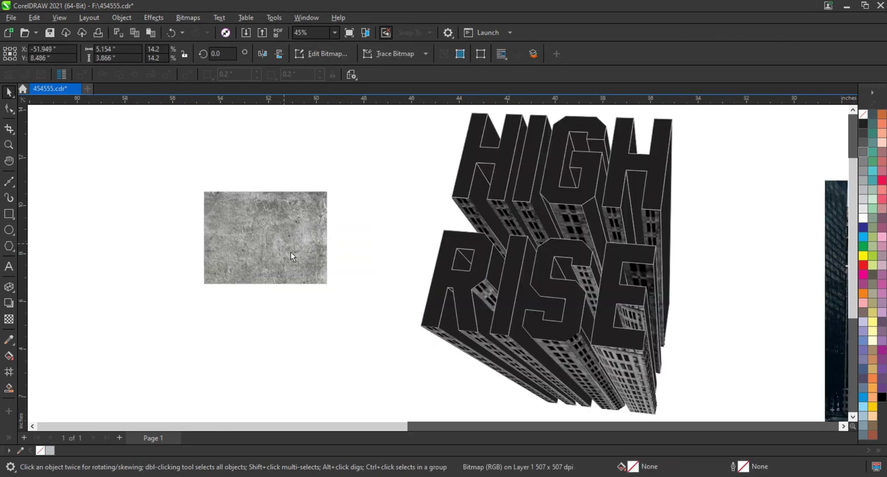
drag(290, 251, 351, 271)
click(154, 17)
click(168, 286)
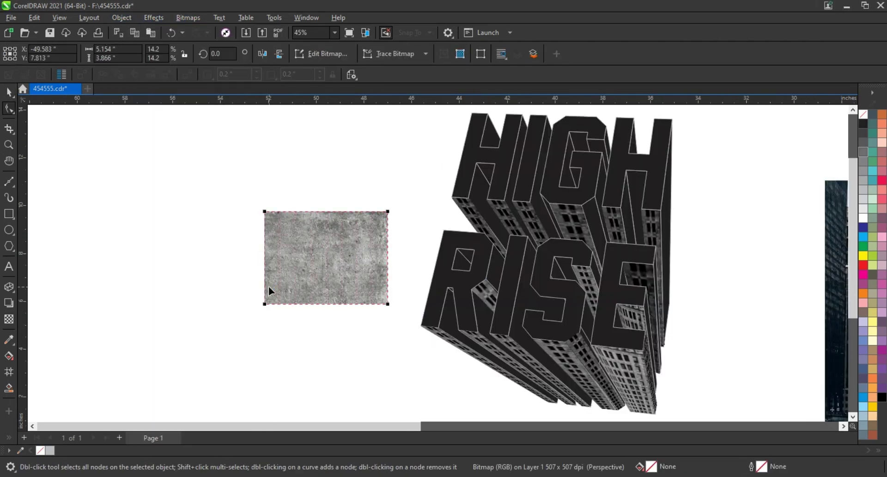
drag(324, 311, 356, 257)
scroll(289, 180, down, 2)
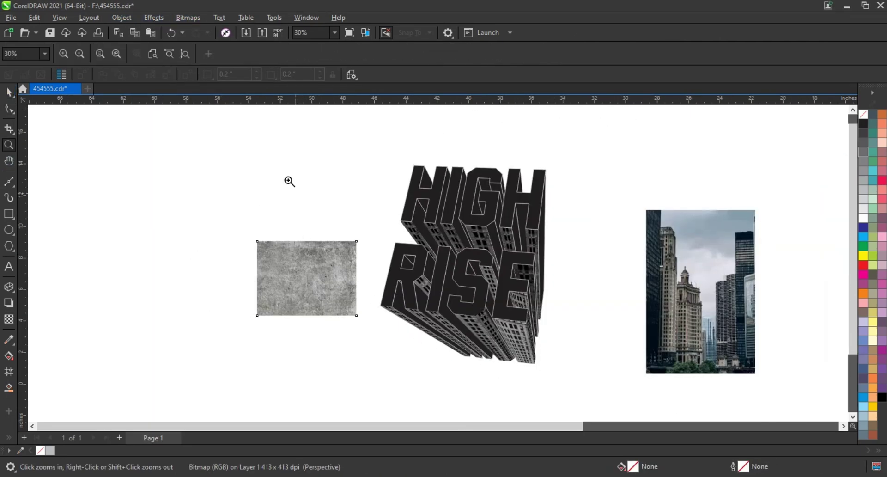
scroll(277, 162, up, 1)
scroll(339, 249, up, 1)
Darken the concrete texture by lowering its gamma
click(121, 17)
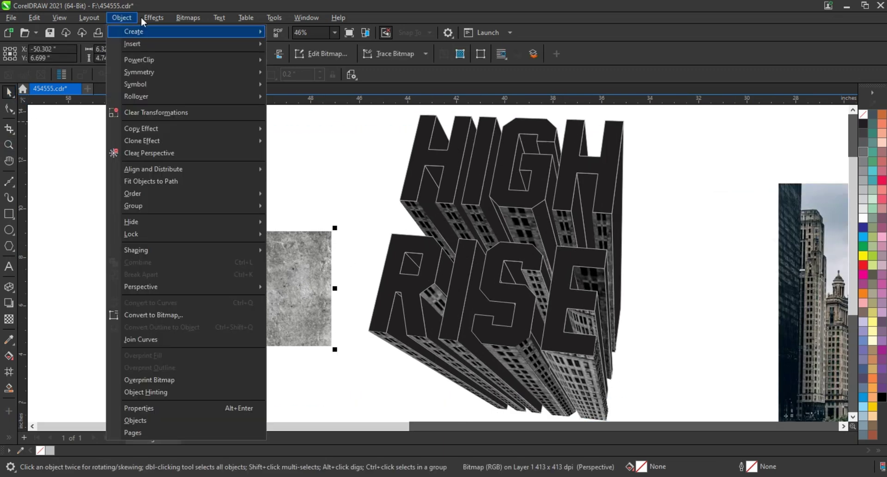
drag(443, 228, 429, 232)
click(485, 267)
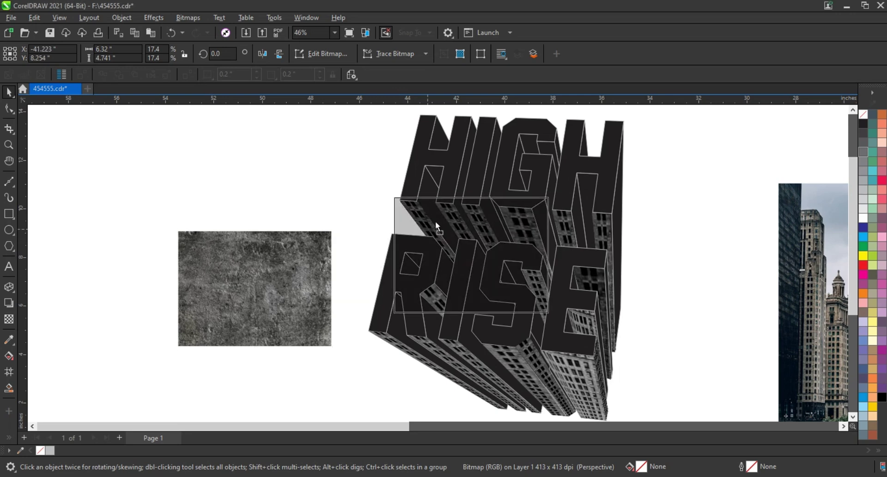
Warp the texture in perspective into a thin strip on the narrow HIGH face
drag(219, 256, 420, 209)
drag(578, 280, 505, 374)
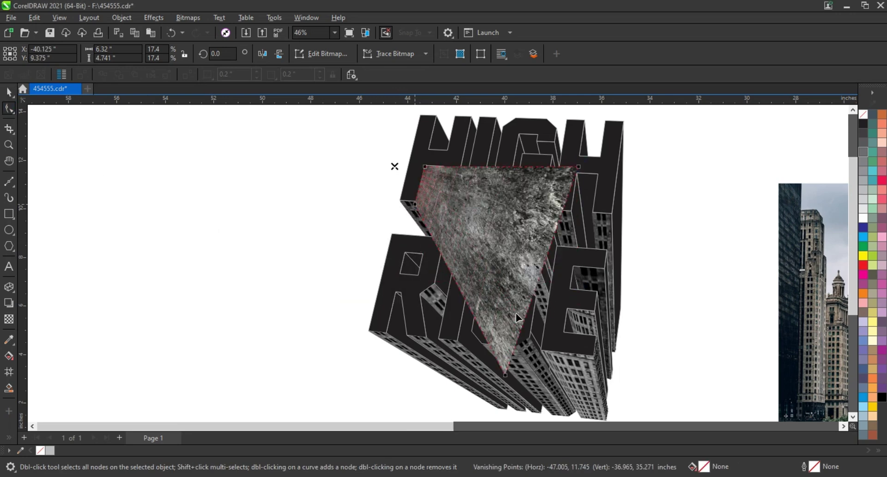
drag(506, 341, 506, 339)
click(8, 92)
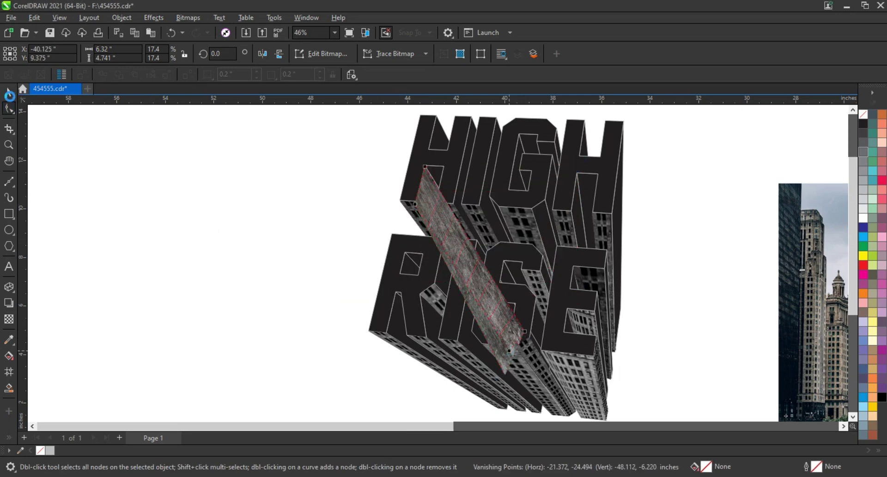
Lower the texture's gamma further to about 0.19 and move it onto the next letter side
key(F2)
drag(366, 109, 683, 337)
click(122, 18)
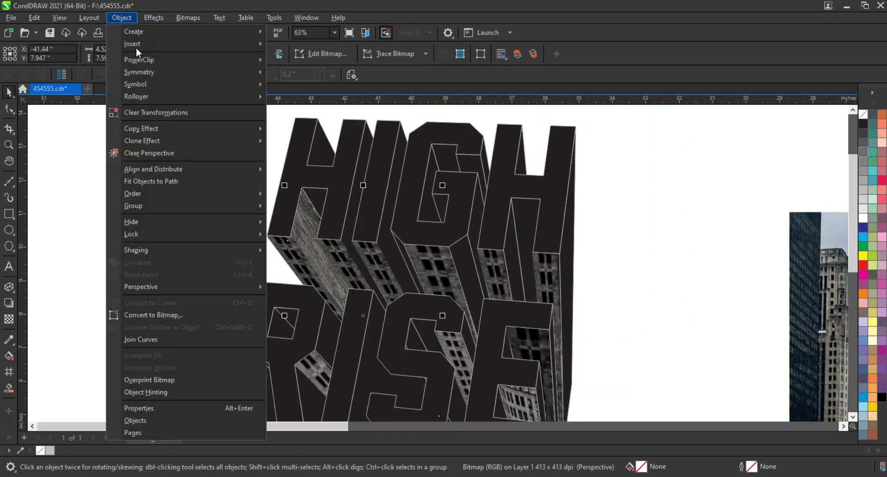
key(Return)
drag(421, 227, 411, 226)
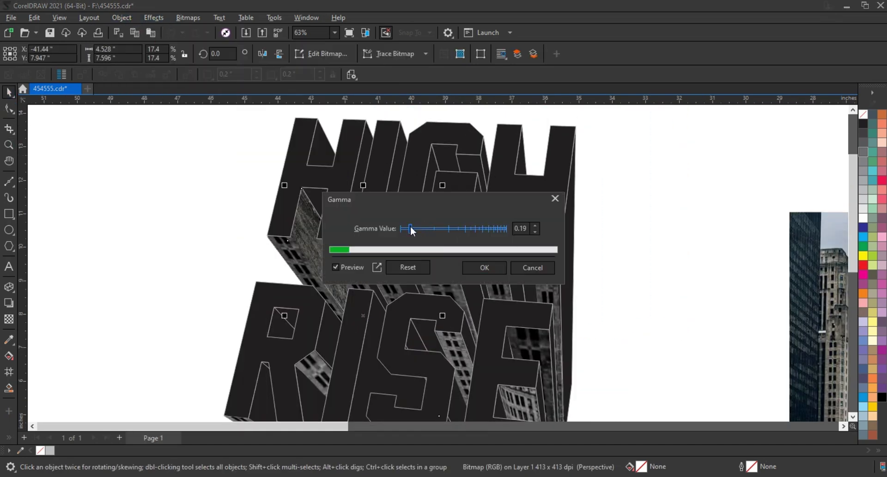
key(Return)
drag(317, 251, 415, 185)
key(F10)
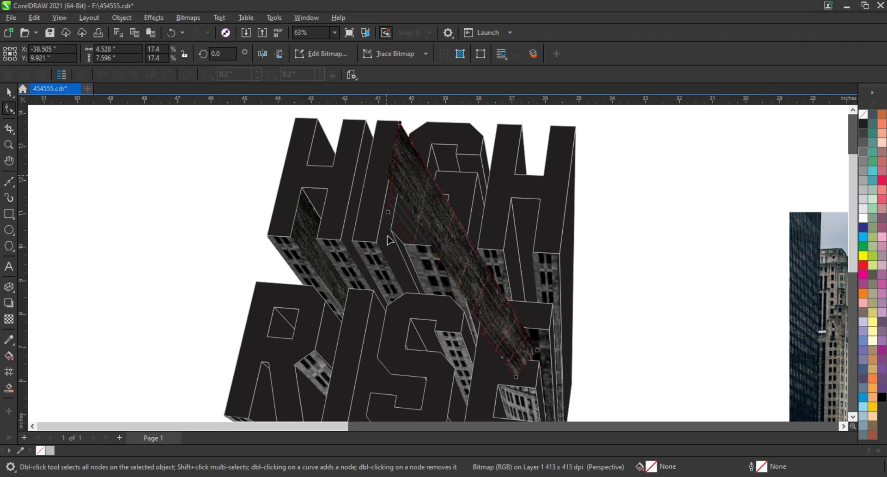
Finish fitting the texture over the G's side and select the strip over the G and S
click(10, 93)
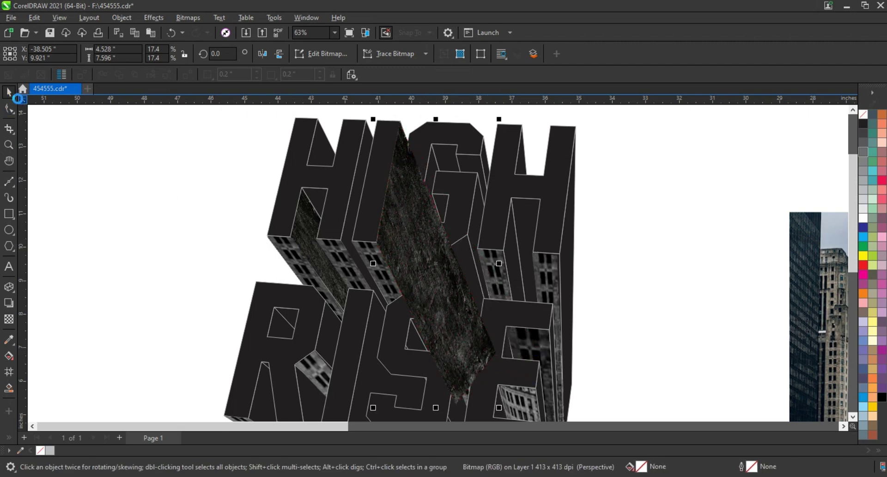
click(121, 17)
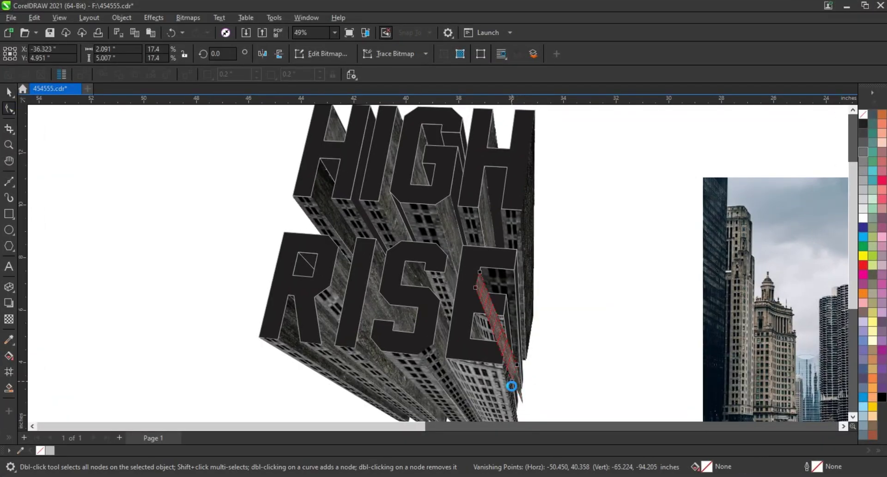
key(space)
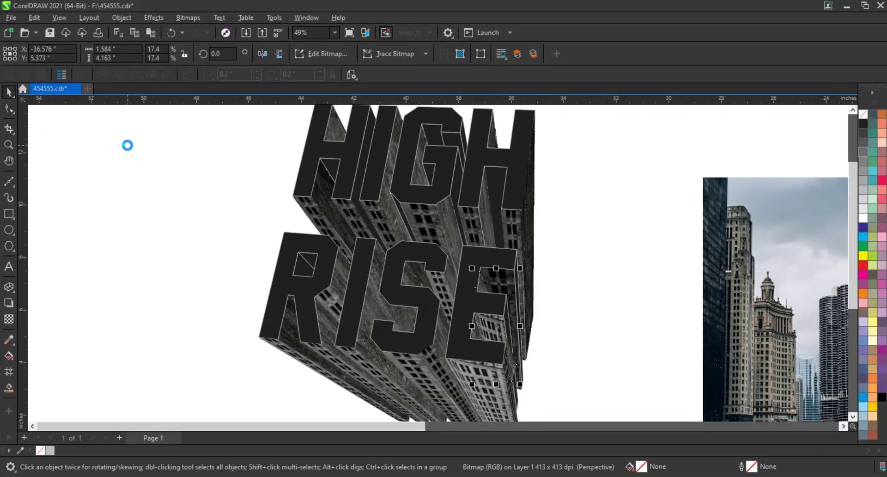
click(447, 224)
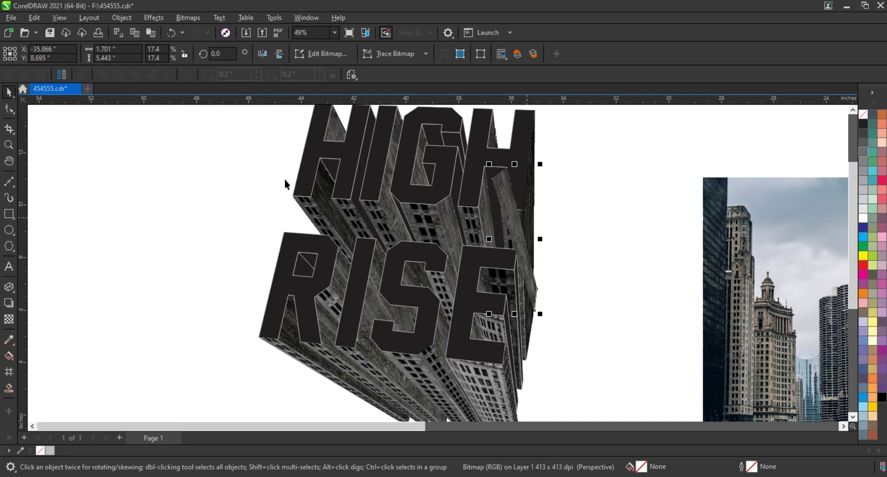
key(ctrl+z)
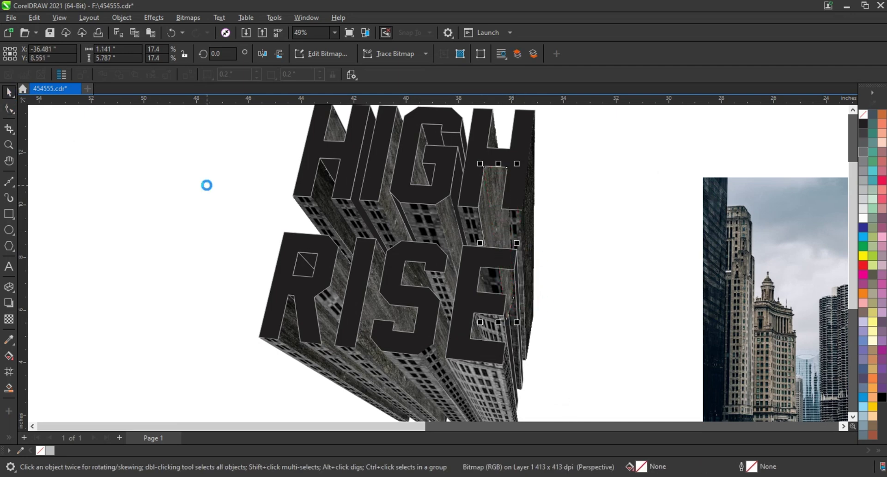
Darken the window strip on the H's face to gamma 0.37, then deselect
click(153, 17)
click(259, 122)
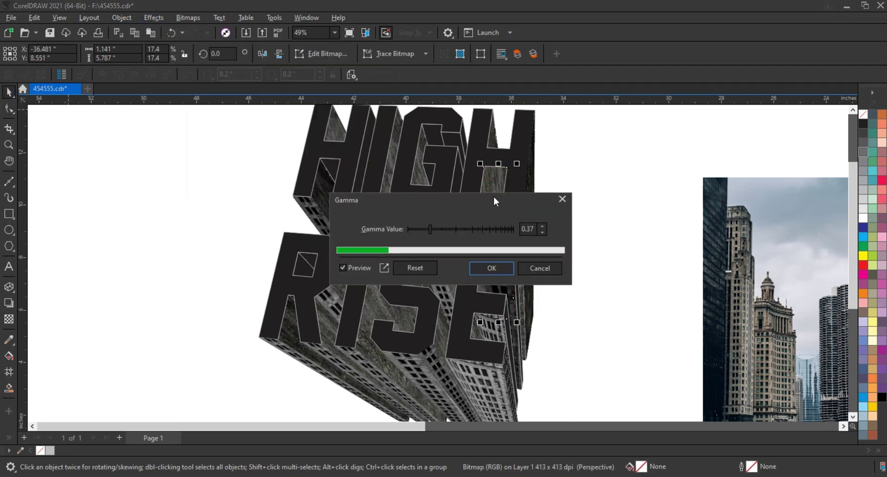
drag(494, 196, 744, 196)
drag(713, 230, 675, 230)
click(733, 270)
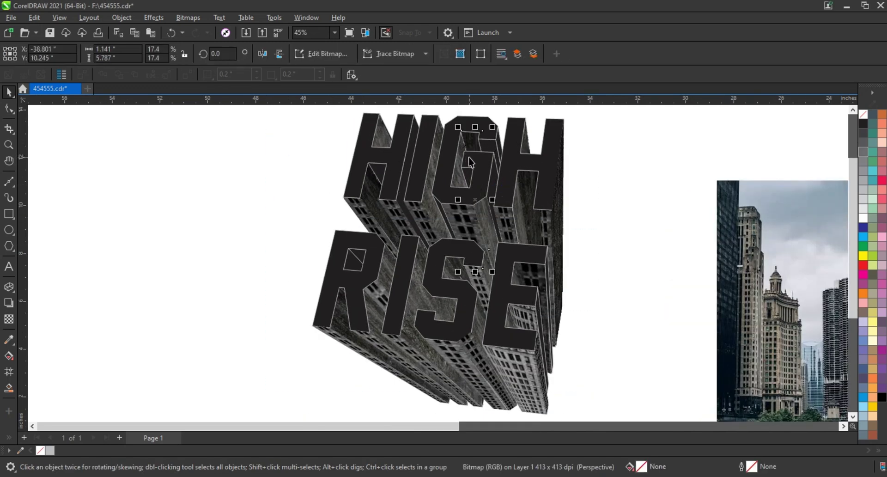
click(415, 253)
click(658, 264)
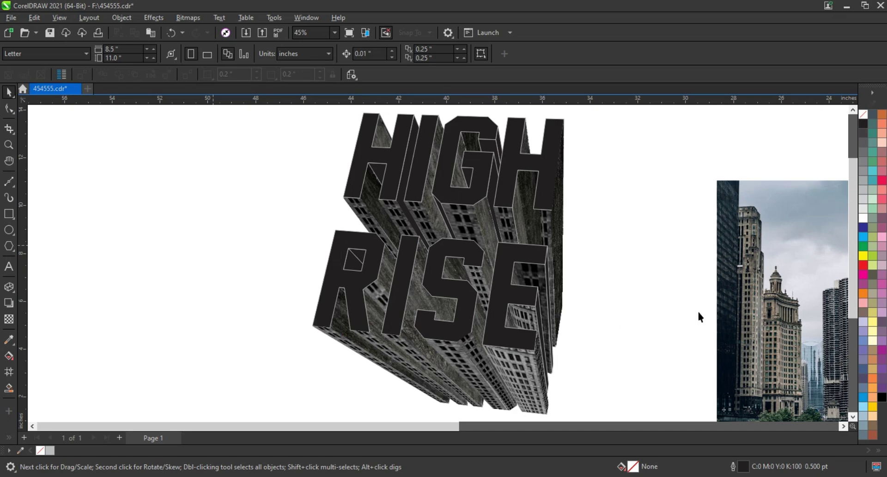
scroll(699, 317, down, 3)
Paste in the concrete texture and enlarge it to about 14.9 × 18.7 inches
key(ctrl+v)
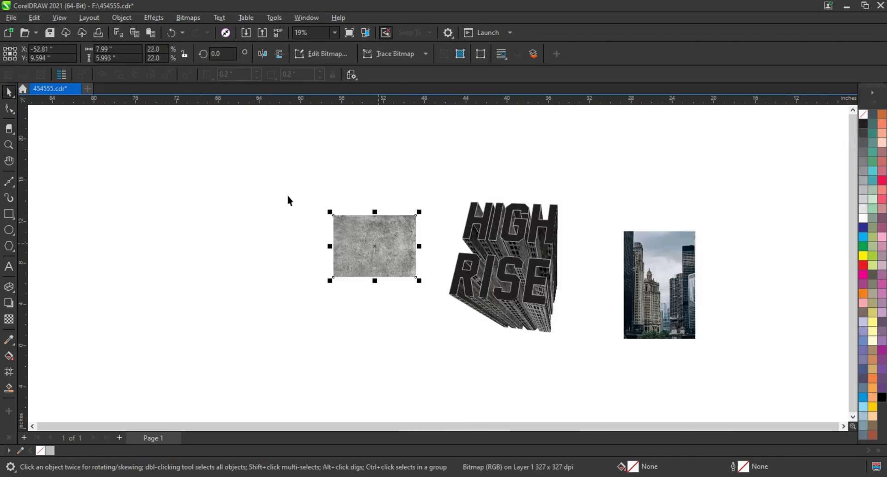
scroll(289, 200, up, 3)
drag(372, 293, 434, 351)
PowerClip the concrete texture inside the HIGH RISE letters and adjust its placement
right_click(233, 152)
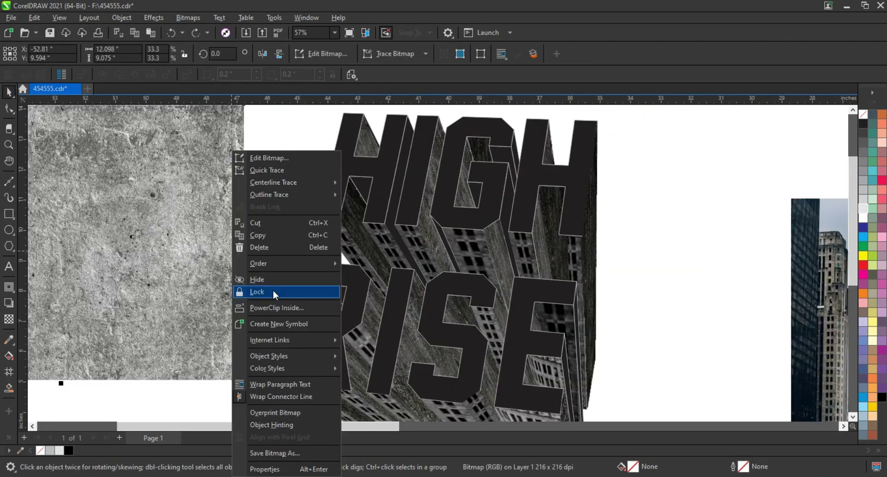
click(277, 307)
click(374, 279)
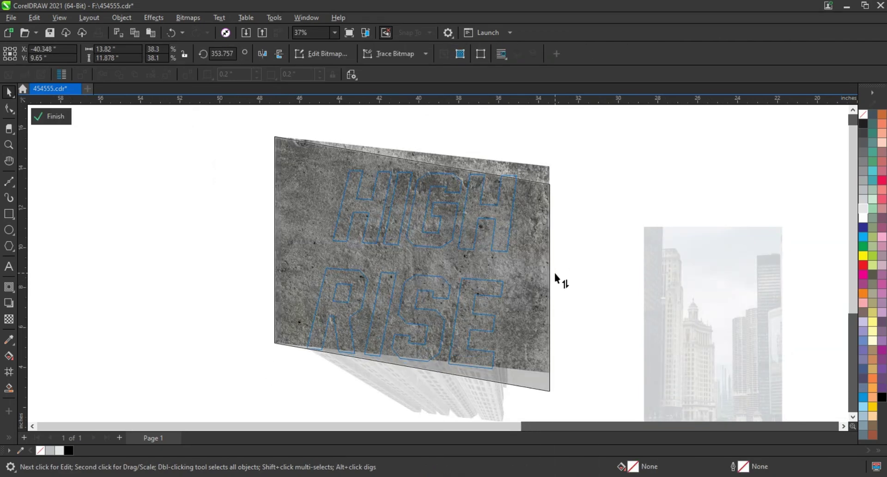
click(540, 250)
click(51, 116)
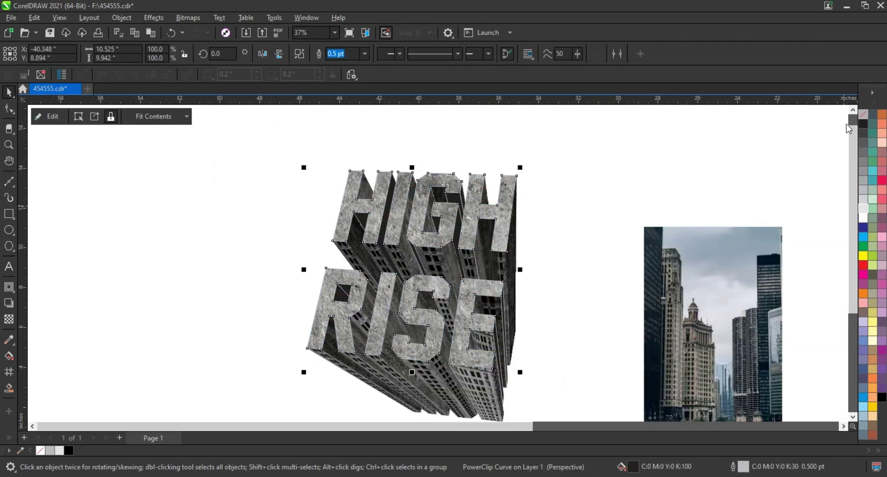
right_click(864, 138)
Fade the concrete background darker toward the top with a fountain transparency
scroll(550, 197, down, 1)
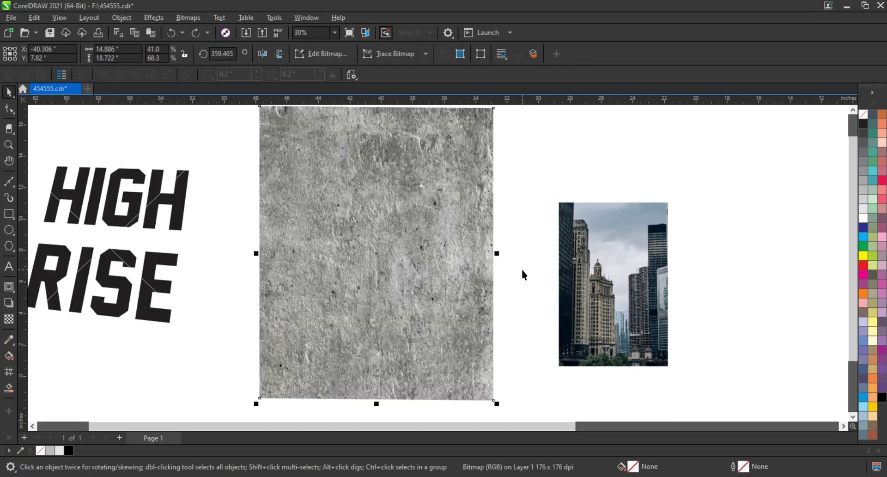
click(9, 319)
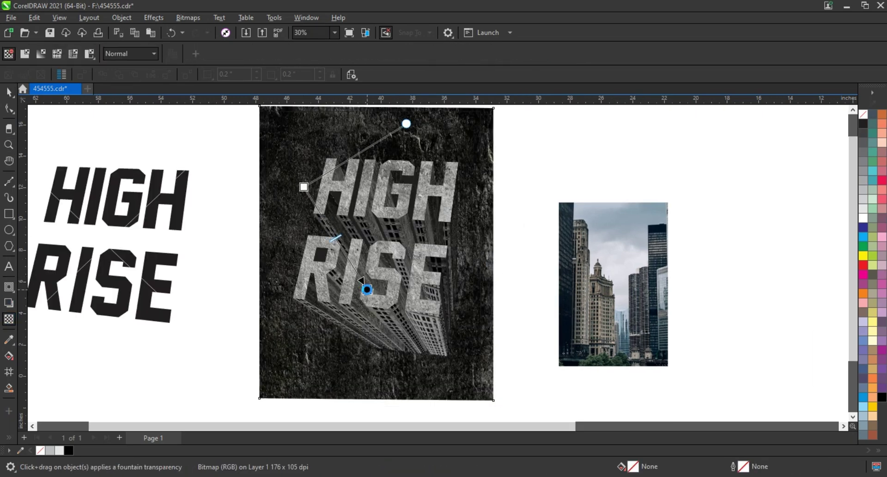
key(space)
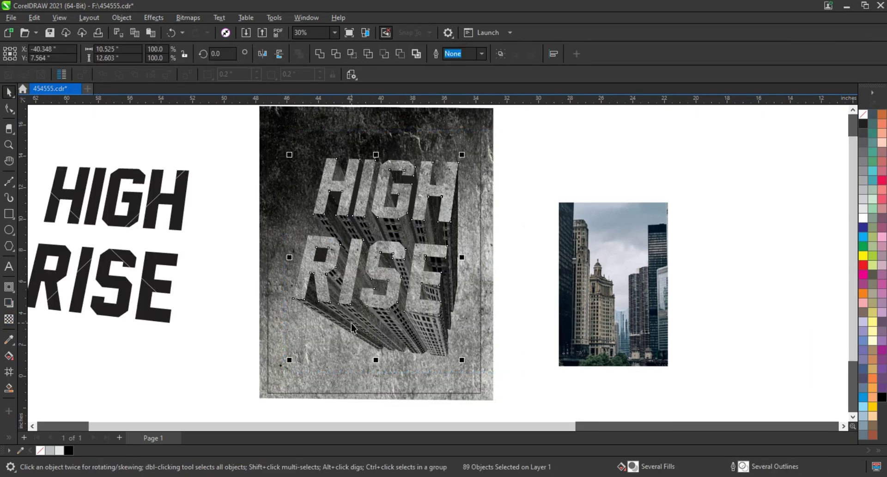
Cast a perspective drop shadow toward the upper right and break it apart from the lettering
click(9, 302)
drag(376, 358, 557, 195)
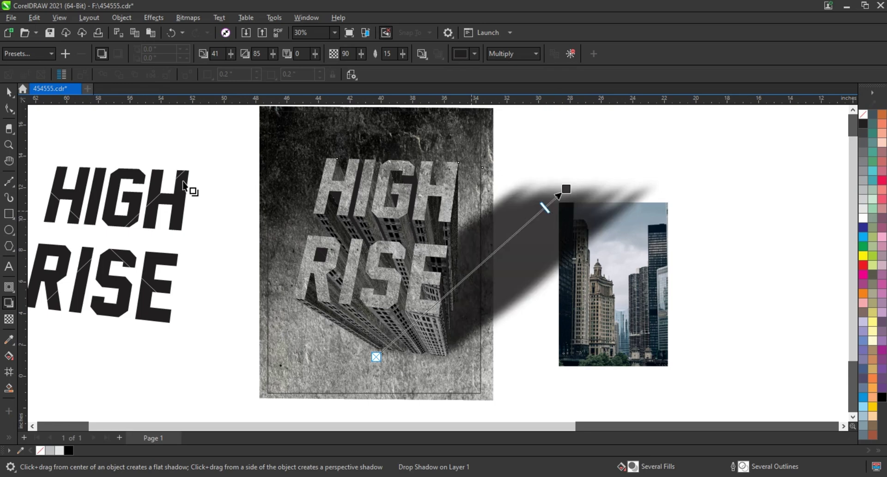
click(121, 18)
click(193, 275)
key(Escape)
PowerClip the background texture inside the rectangle frame
key(Delete)
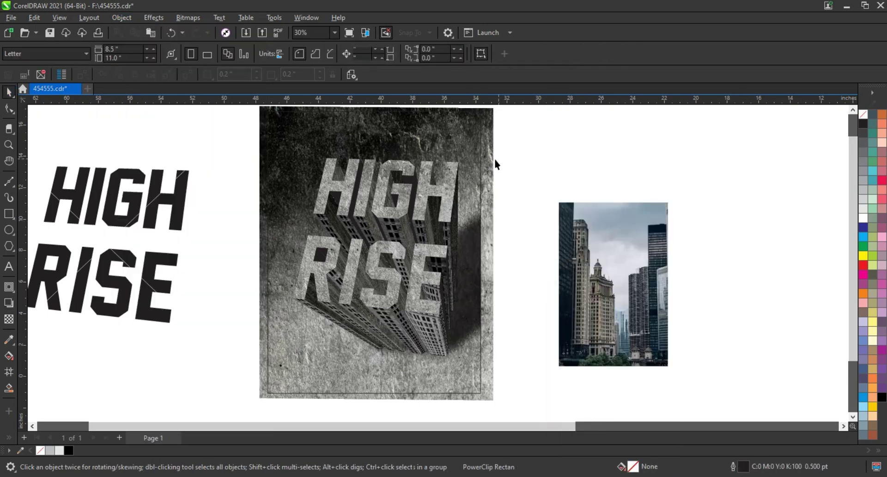
click(492, 157)
right_click(490, 139)
click(538, 224)
click(374, 112)
Work in the framed poster's options menu, then zoom in on the poster and deselect
right_click(357, 121)
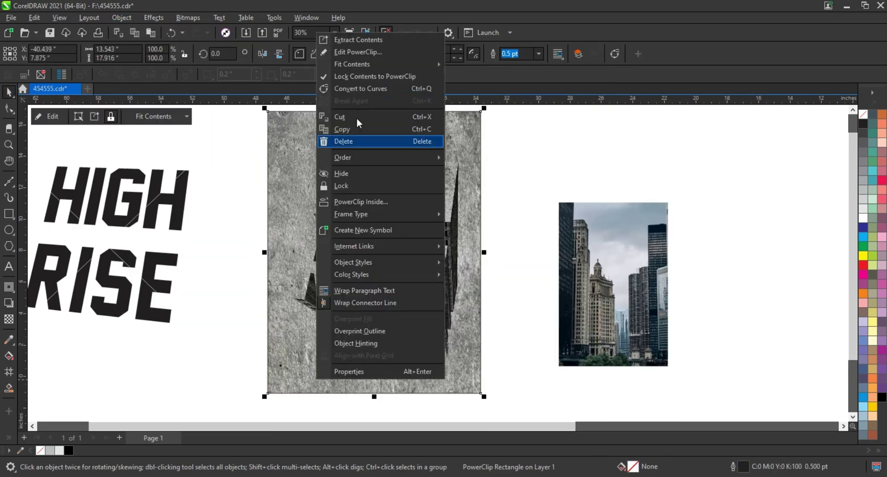
click(9, 144)
drag(278, 139, 501, 370)
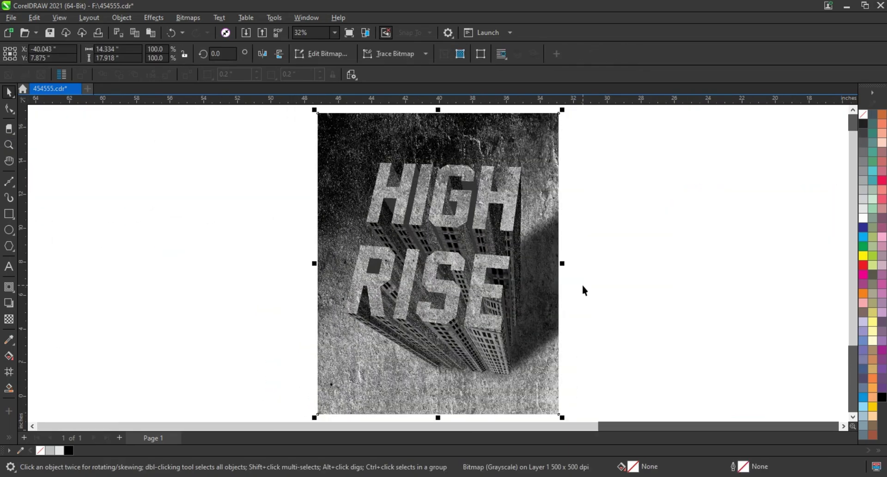
key(Escape)
click(9, 144)
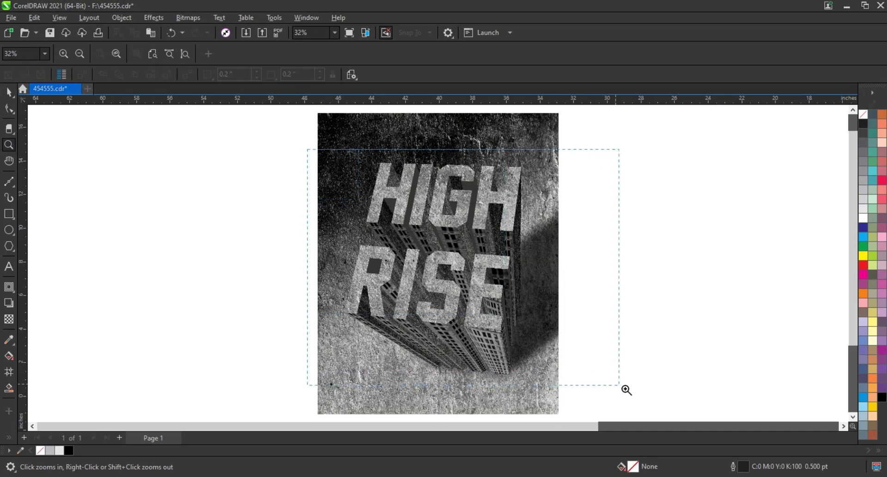
drag(619, 385, 620, 384)
key(F9)
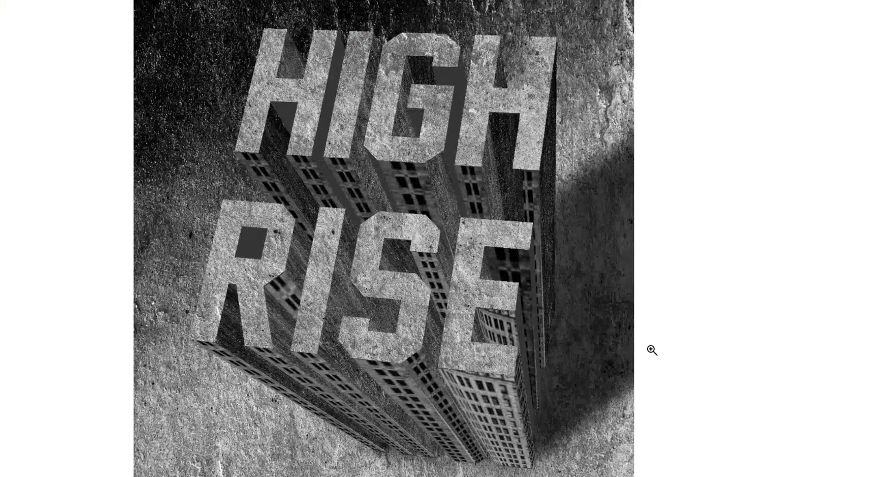
click(664, 360)
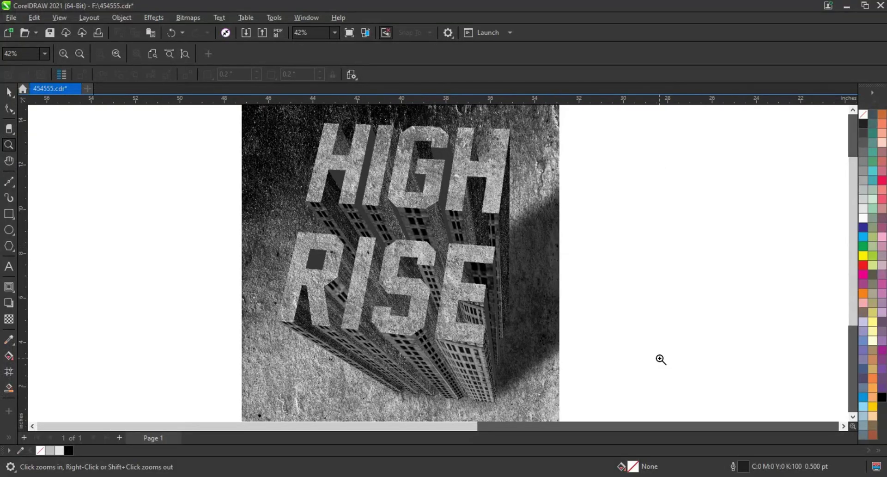
scroll(651, 356, down, 1)
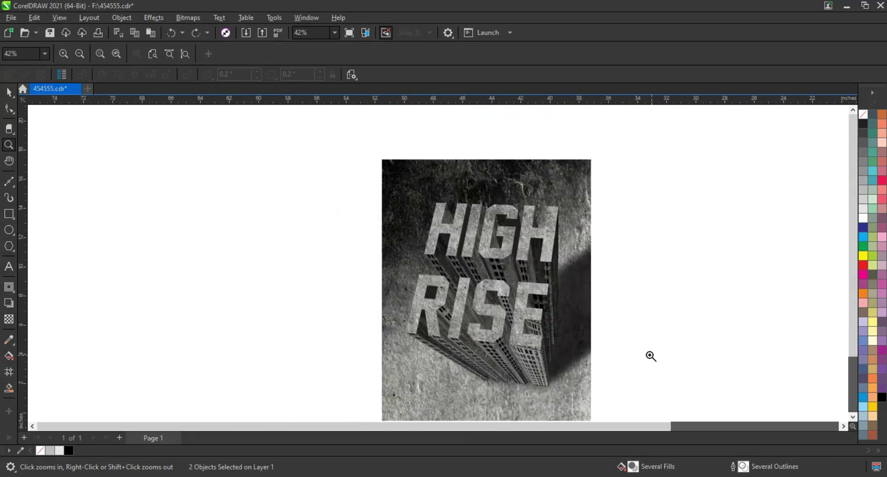
scroll(643, 411, up, 1)
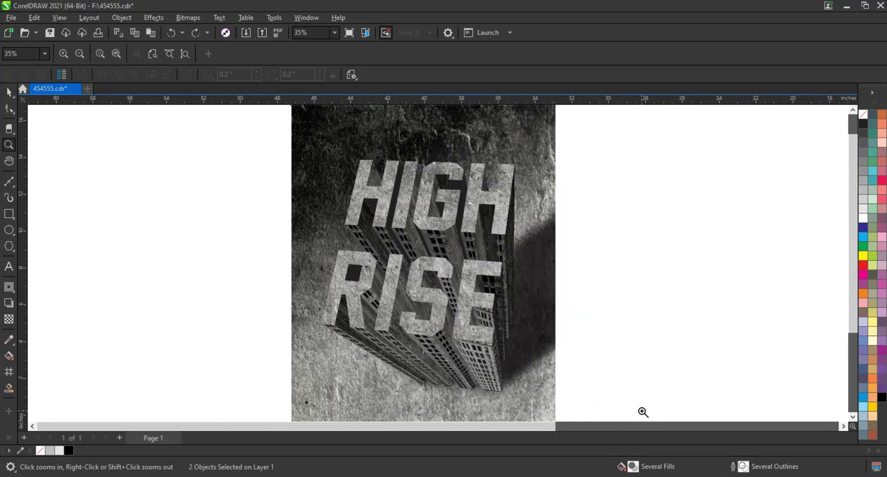
scroll(643, 412, up, 2)
key(F9)
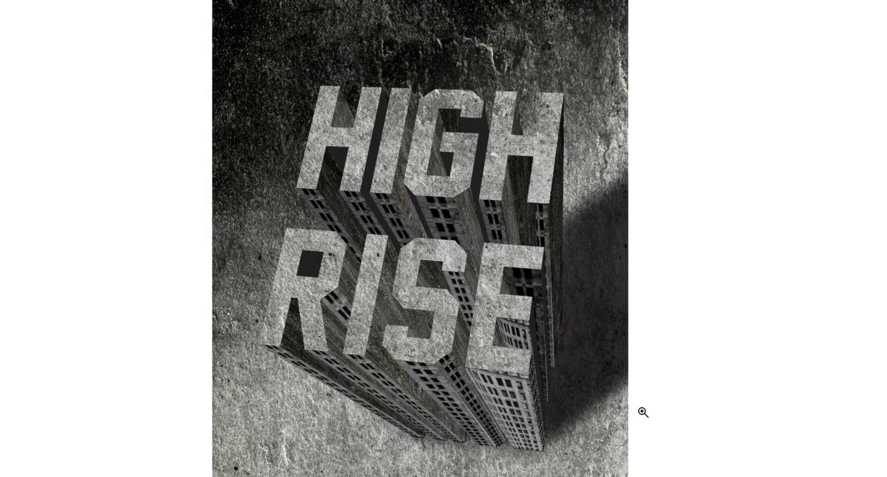
key(F9)
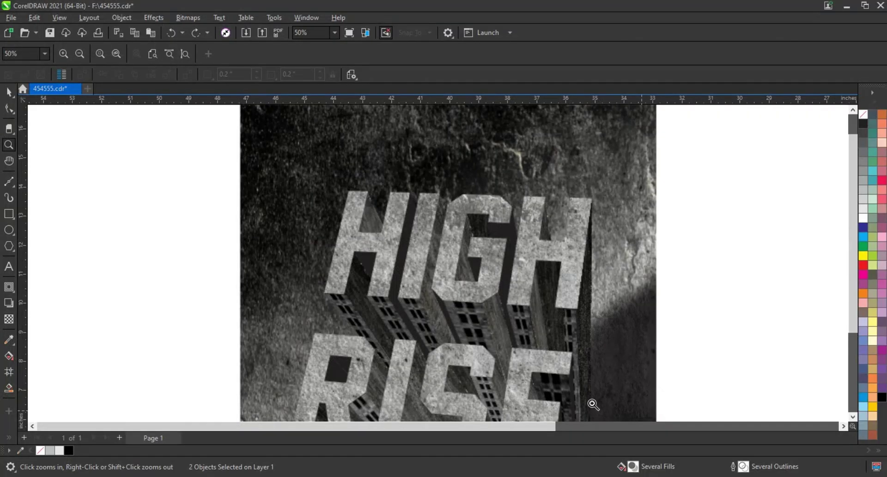